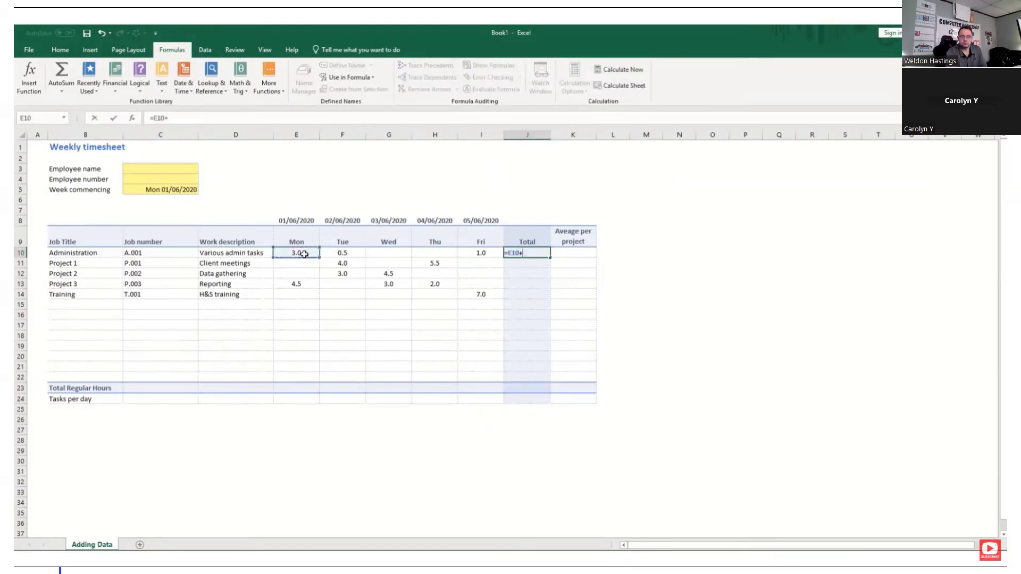
# Try adding the Administration hours in J10 with the formula =E10+F10+G10, and delete it
pyautogui.click(349, 251)
pyautogui.write('+')
pyautogui.click(391, 253)
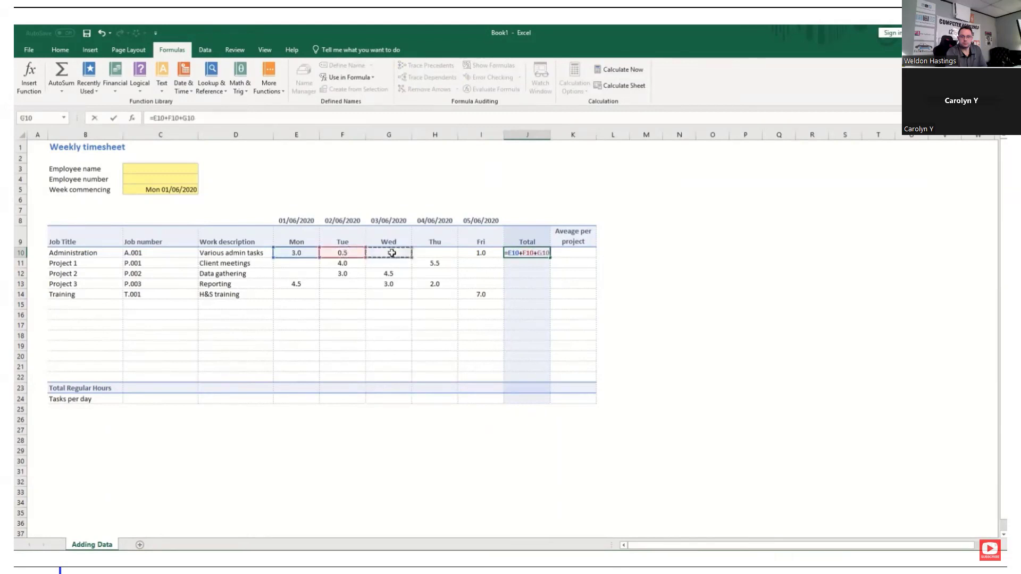
pyautogui.press('Return')
pyautogui.click(522, 251)
pyautogui.press('Delete')
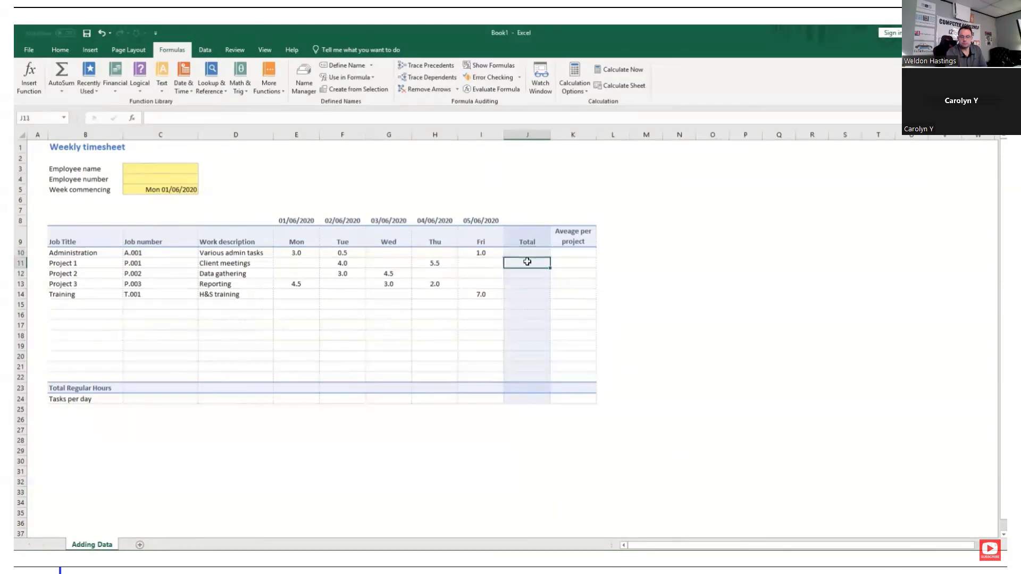
# Total the Administration row's Monday to Friday hours in J10 with the formula =SUM(E10:I10)
pyautogui.write('=')
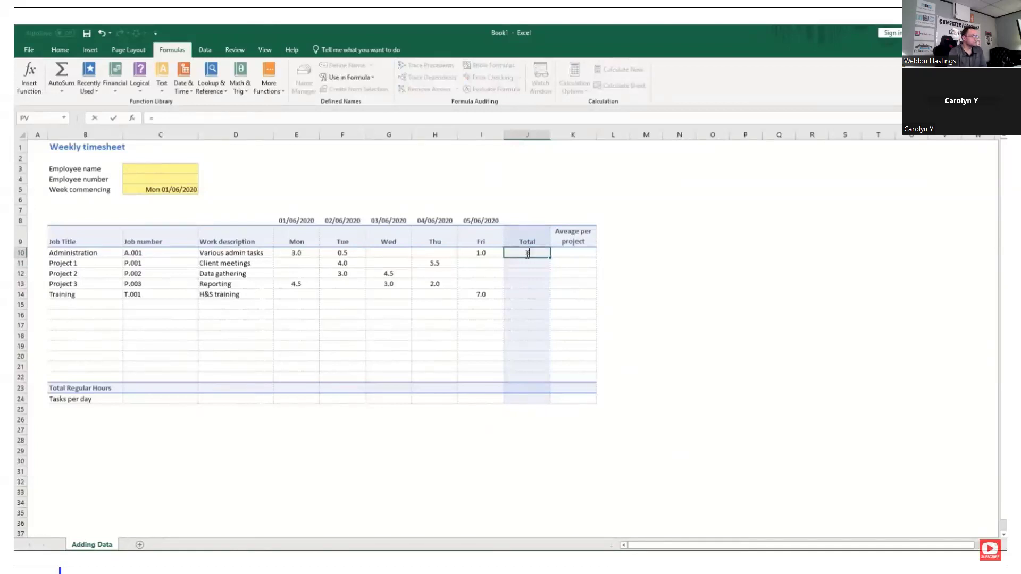
pyautogui.write('sum')
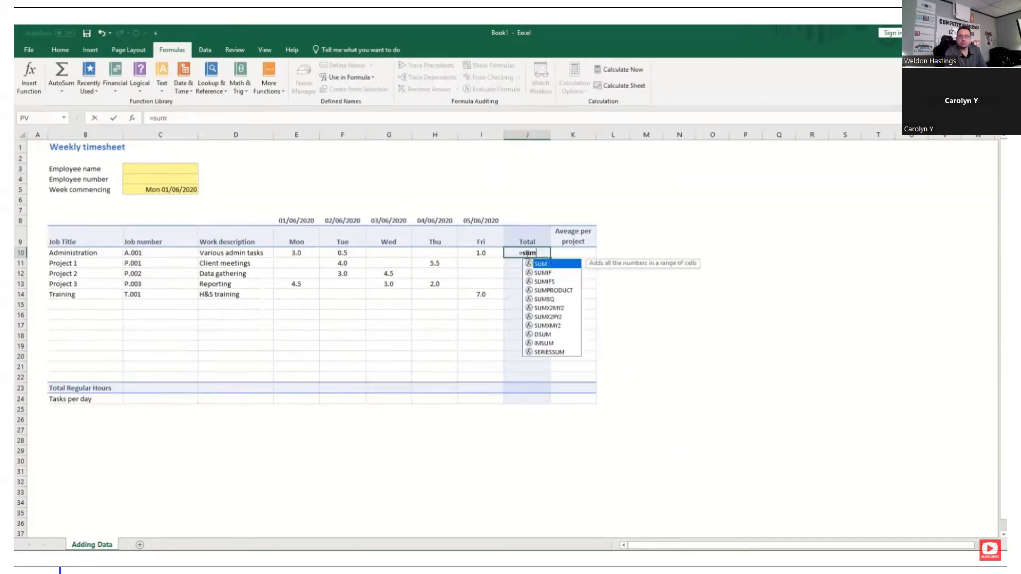
pyautogui.press('Tab')
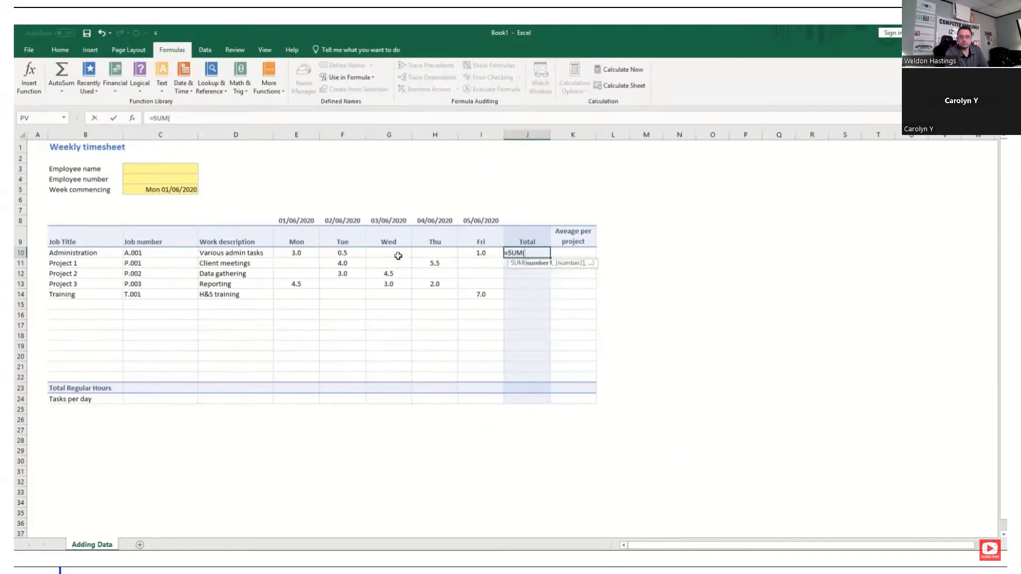
pyautogui.moveTo(286, 256); pyautogui.dragTo(476, 251)
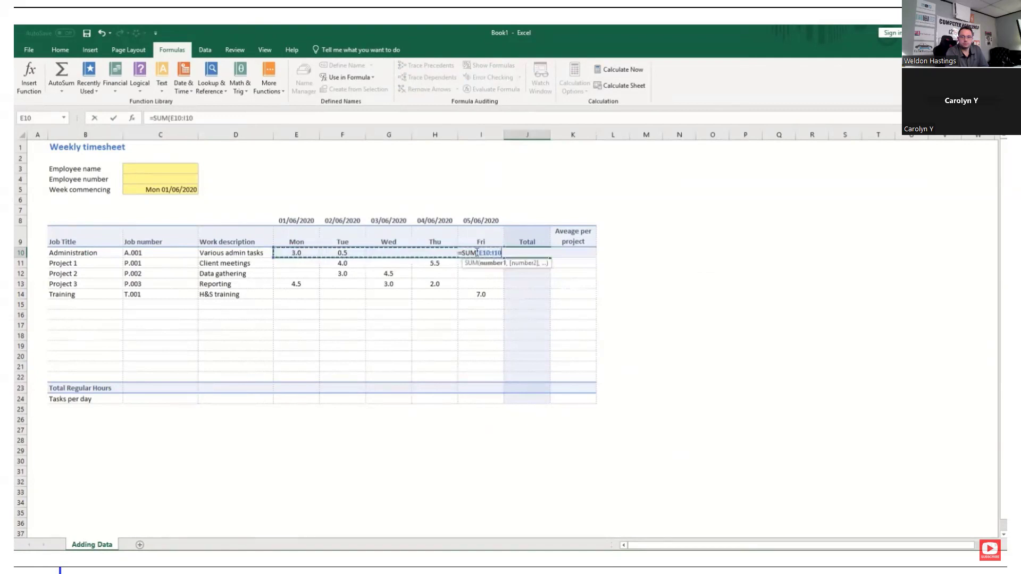
pyautogui.press('Return')
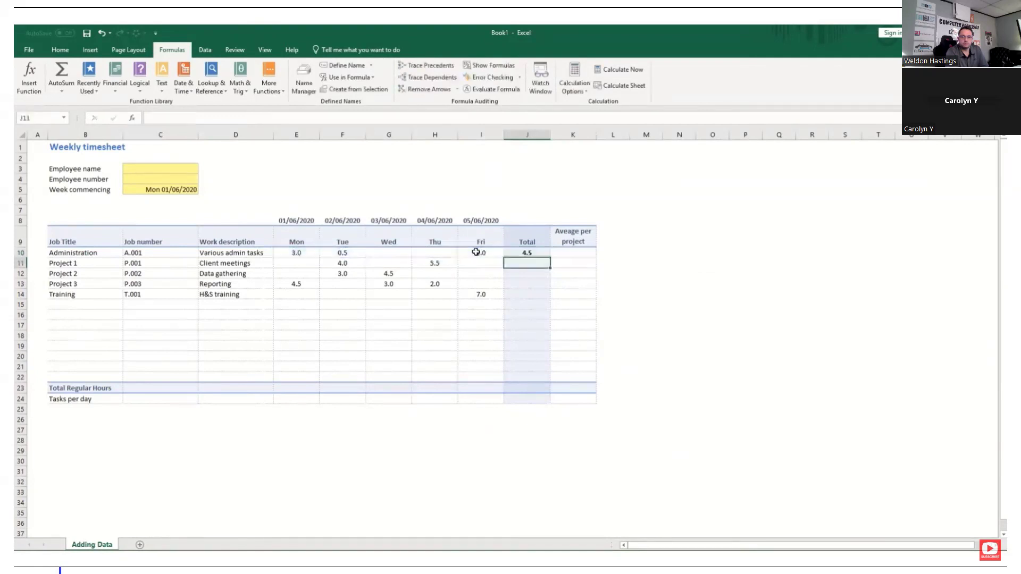
# Examine the Administration total's formula and its cell range, and browse the recently used and Math & Trig functions
pyautogui.click(276, 255)
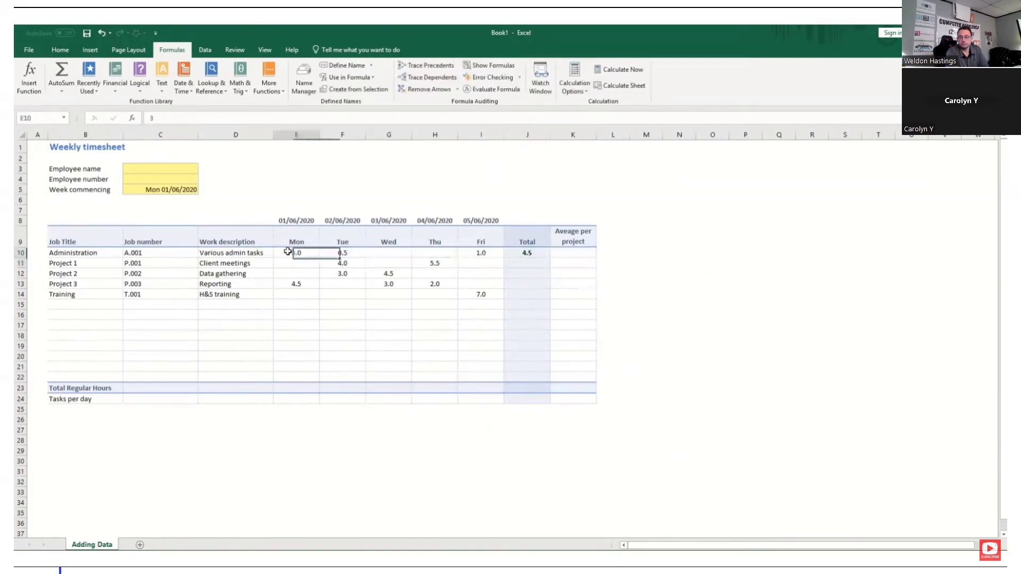
pyautogui.click(506, 253)
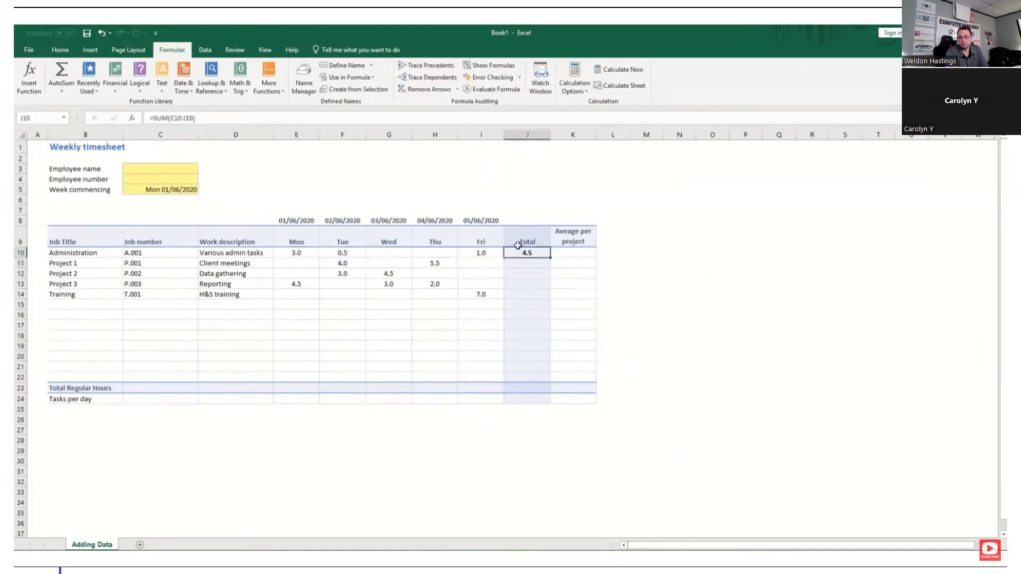
pyautogui.click(198, 117)
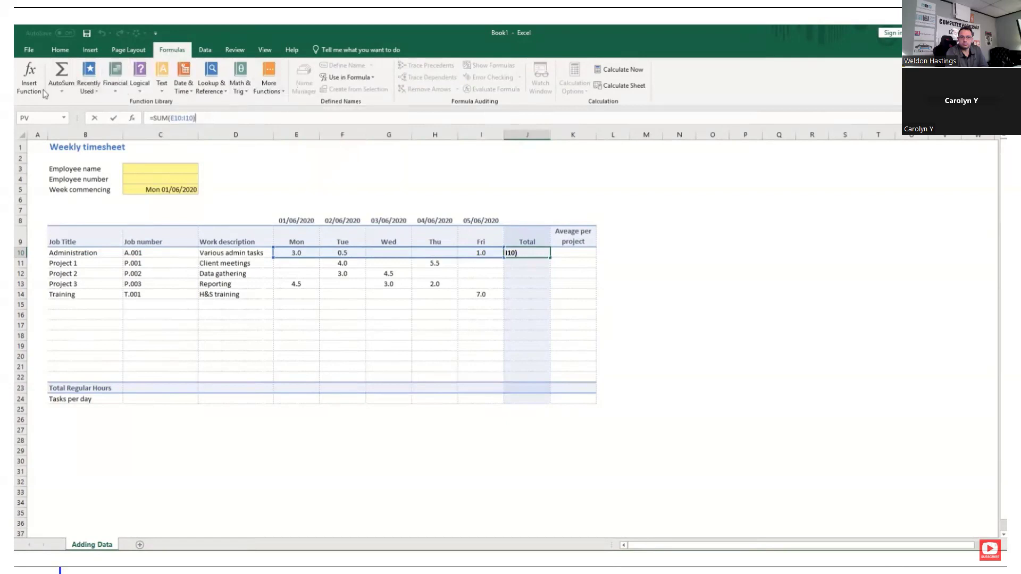
pyautogui.click(88, 86)
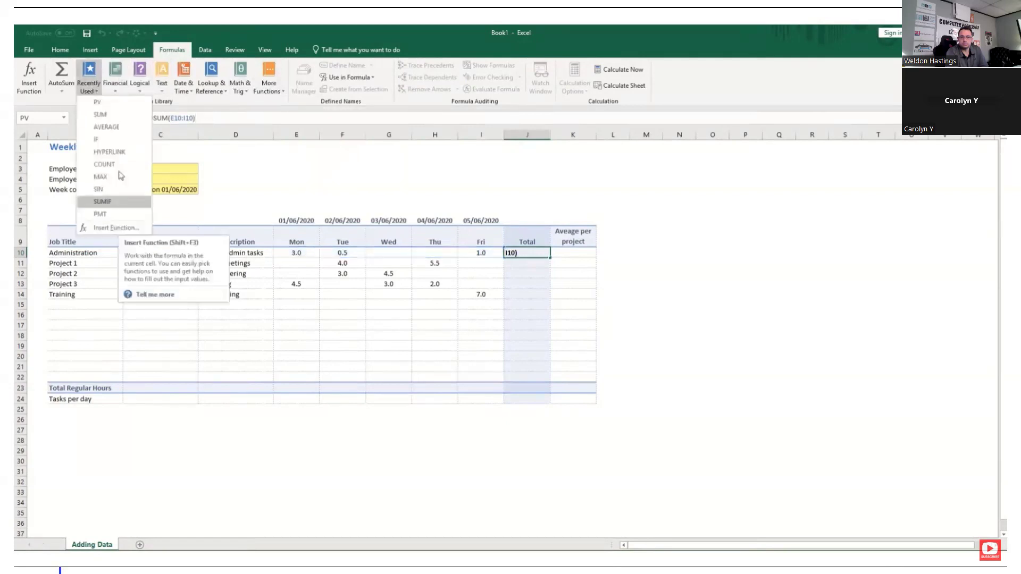
pyautogui.click(241, 89)
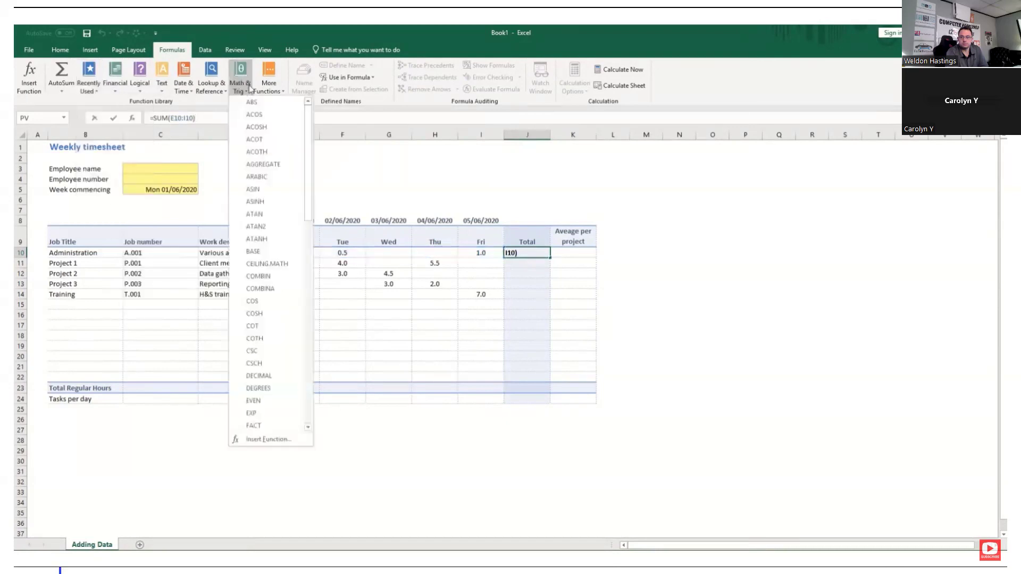
pyautogui.scroll(-15, 269, 181)
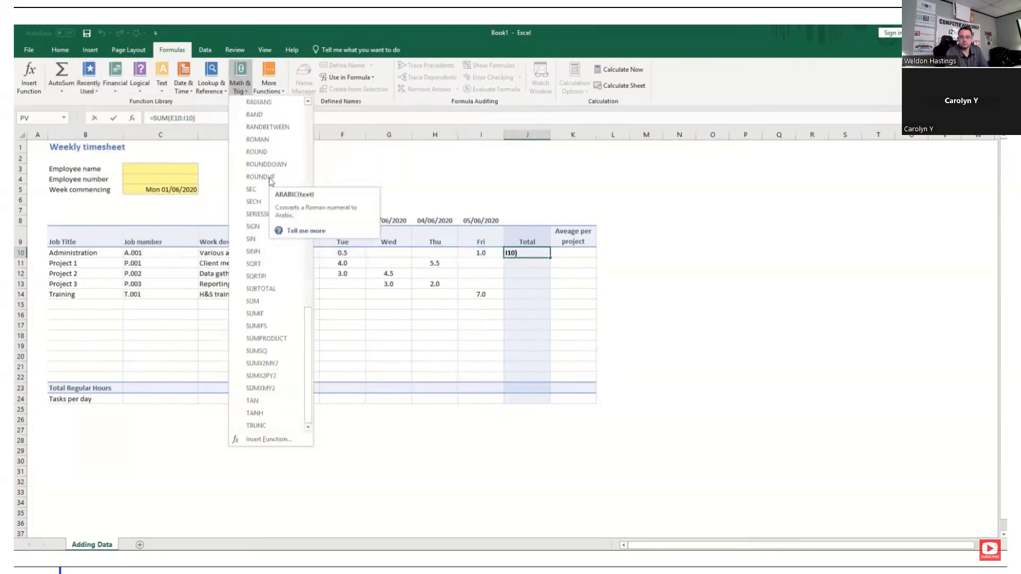
pyautogui.scroll(5, 269, 180)
pyautogui.scroll(6, 270, 181)
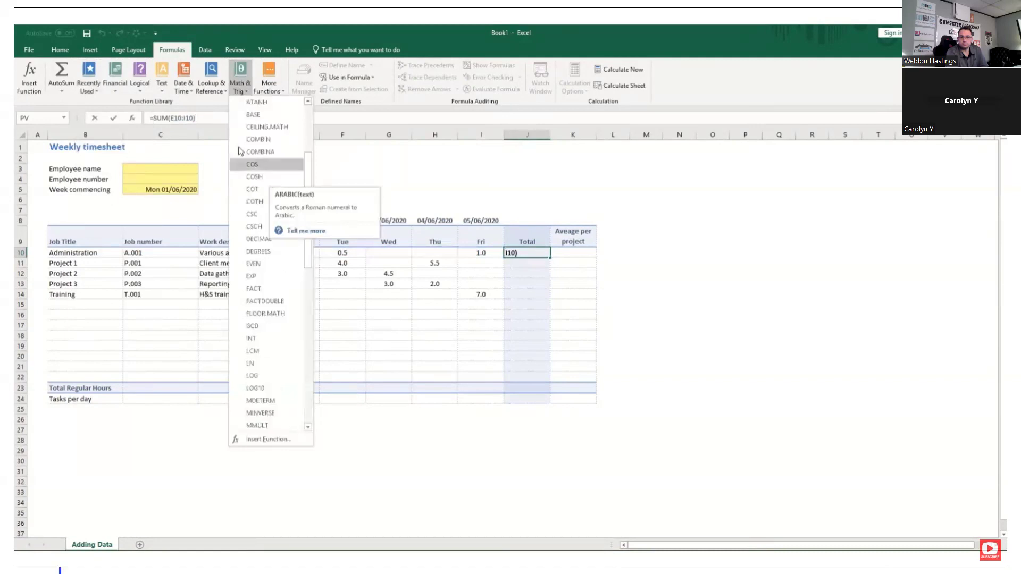
pyautogui.click(230, 95)
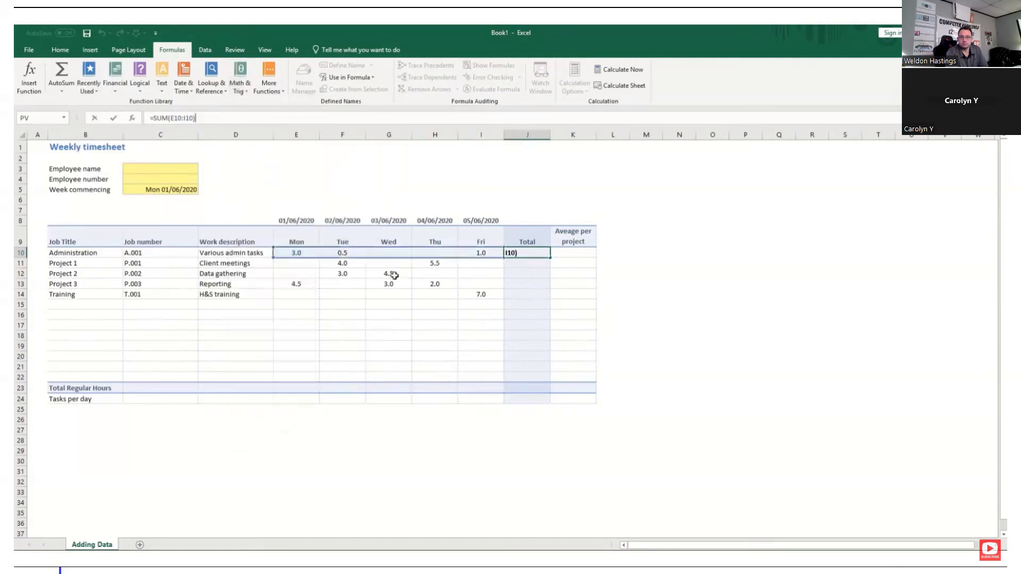
pyautogui.press('Return')
pyautogui.click(526, 254)
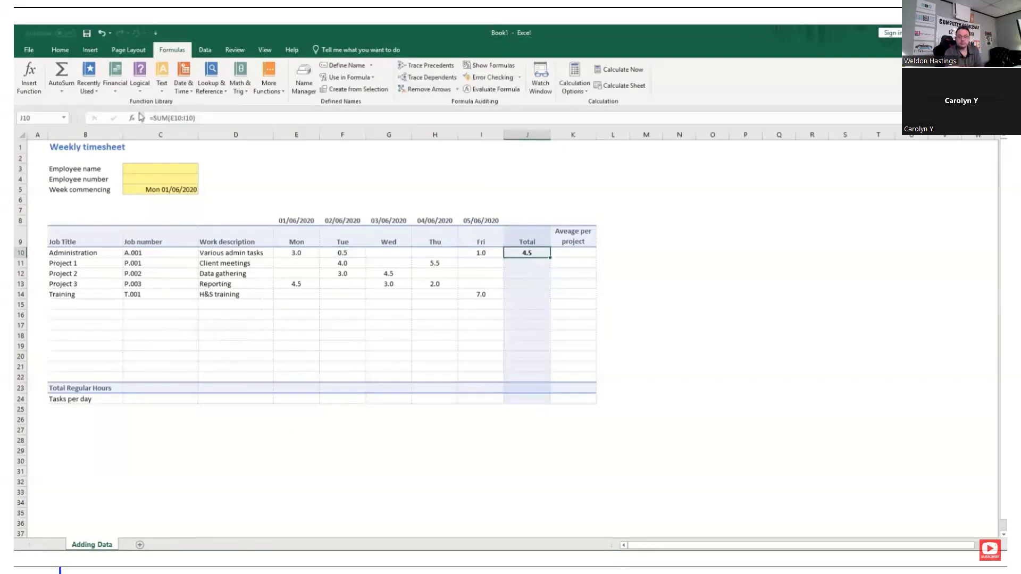
pyautogui.click(169, 120)
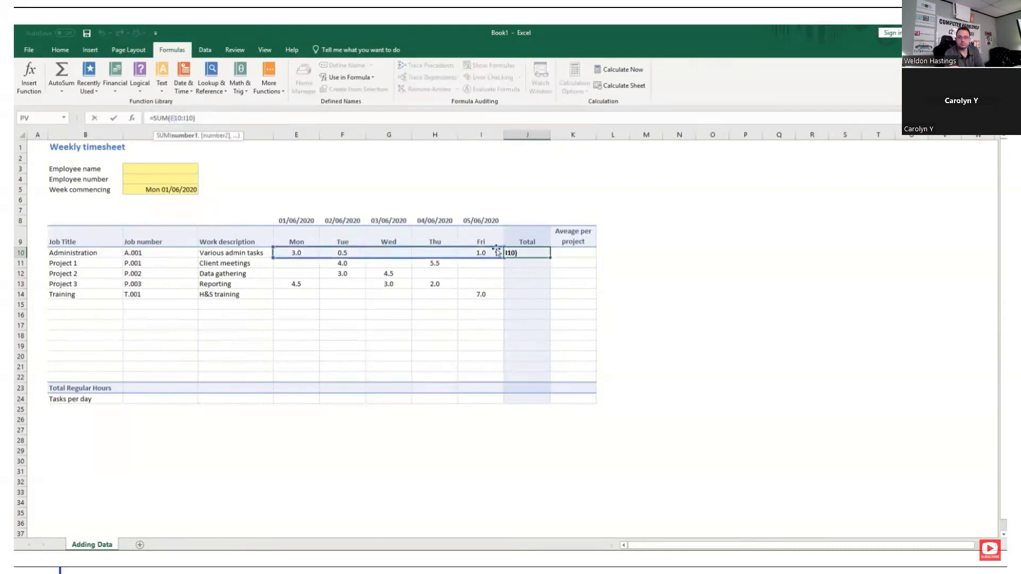
pyautogui.press('Return')
# Enter a sum of separate cells and ranges in the Project 1 total, J11, as =SUM(E11:G11,E13,G13,G15:H19)
pyautogui.click(512, 263)
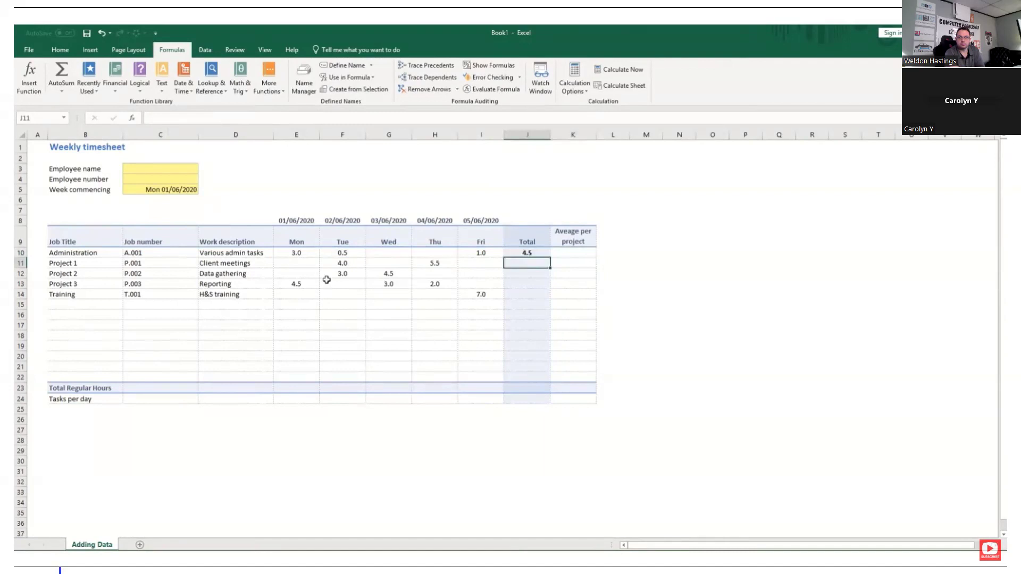
pyautogui.write('=sum')
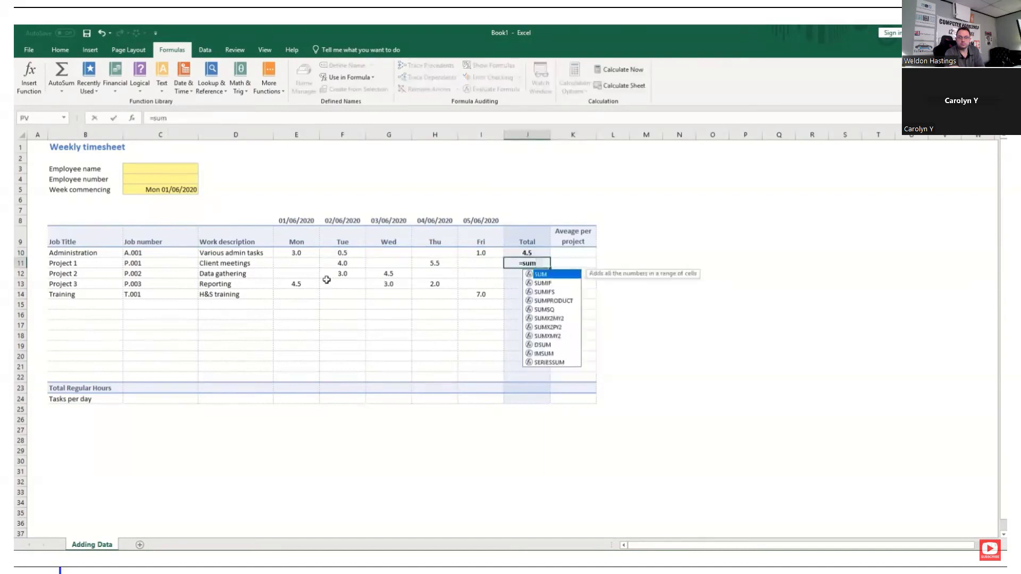
pyautogui.press('Tab')
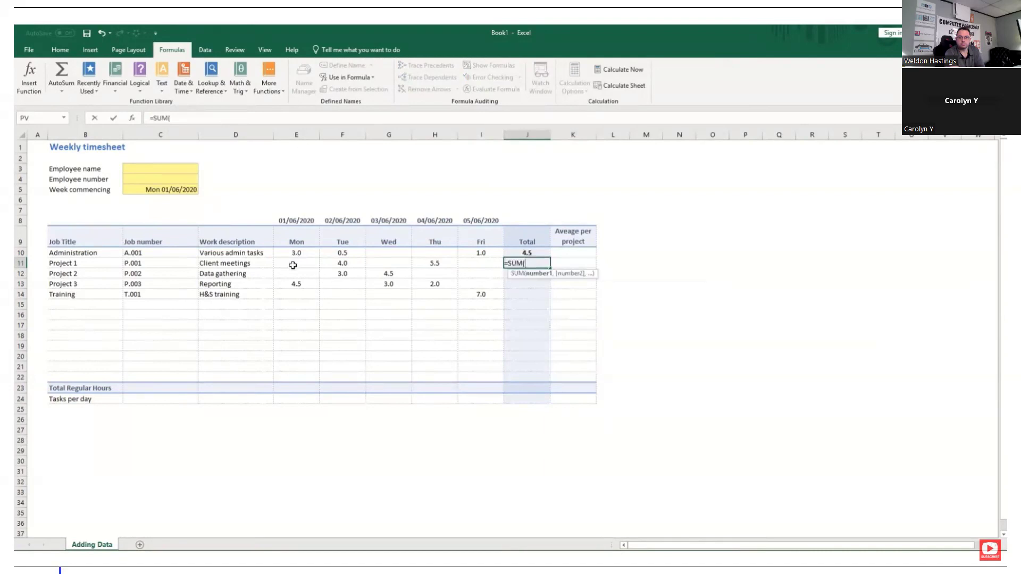
pyautogui.moveTo(294, 265); pyautogui.dragTo(375, 268)
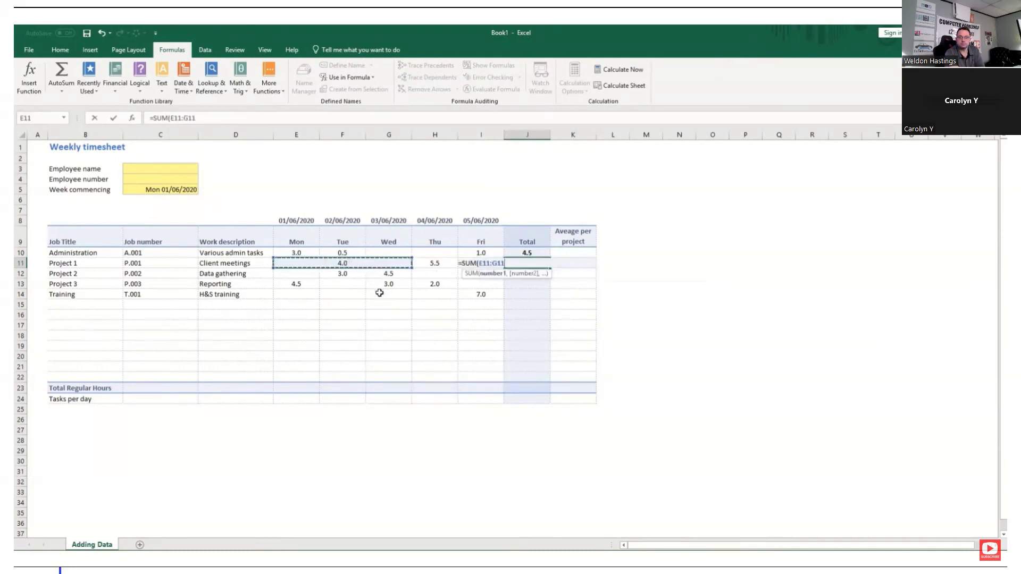
pyautogui.write(',')
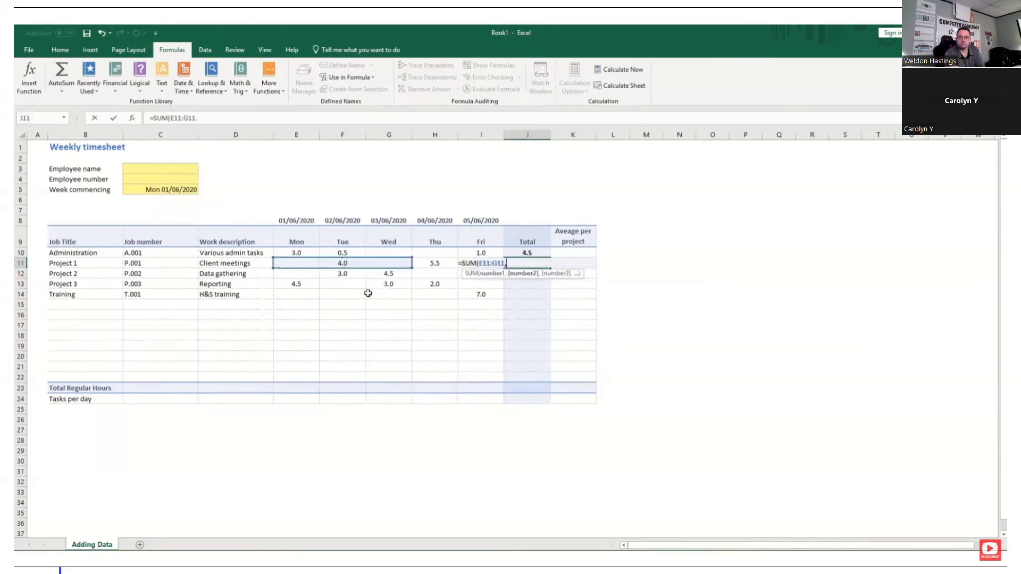
pyautogui.click(396, 274)
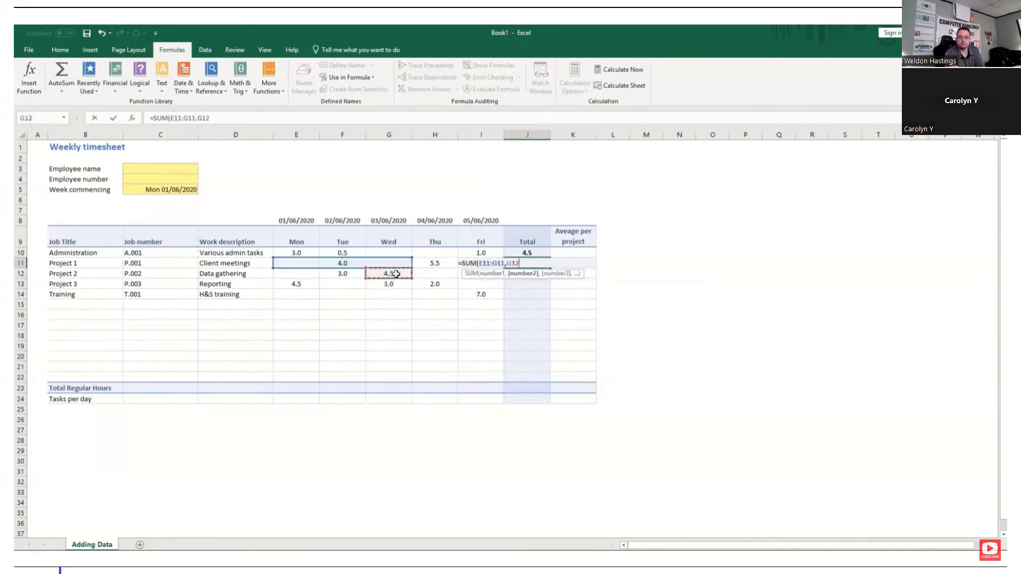
pyautogui.click(288, 285)
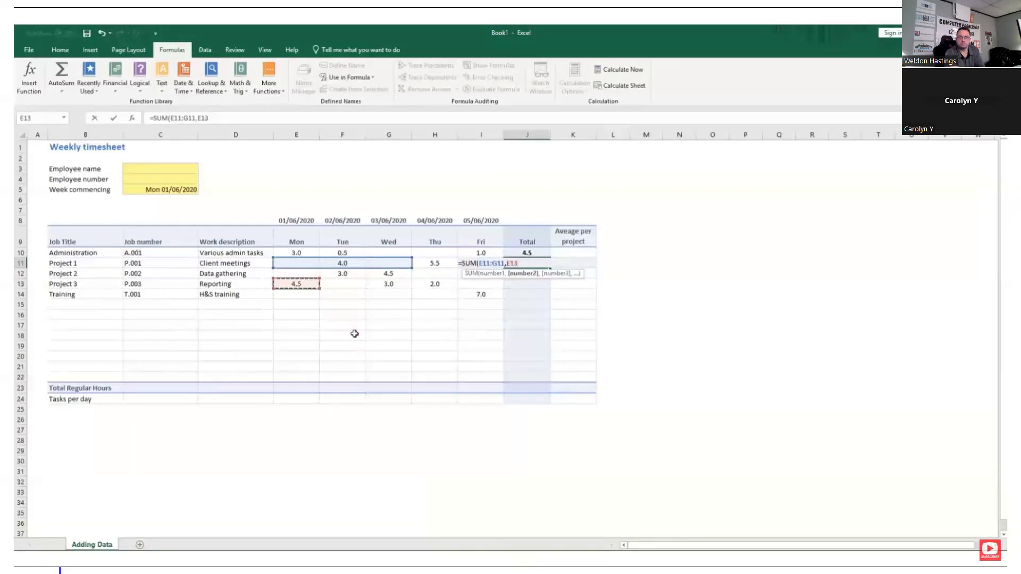
pyautogui.write(',')
pyautogui.click(397, 284)
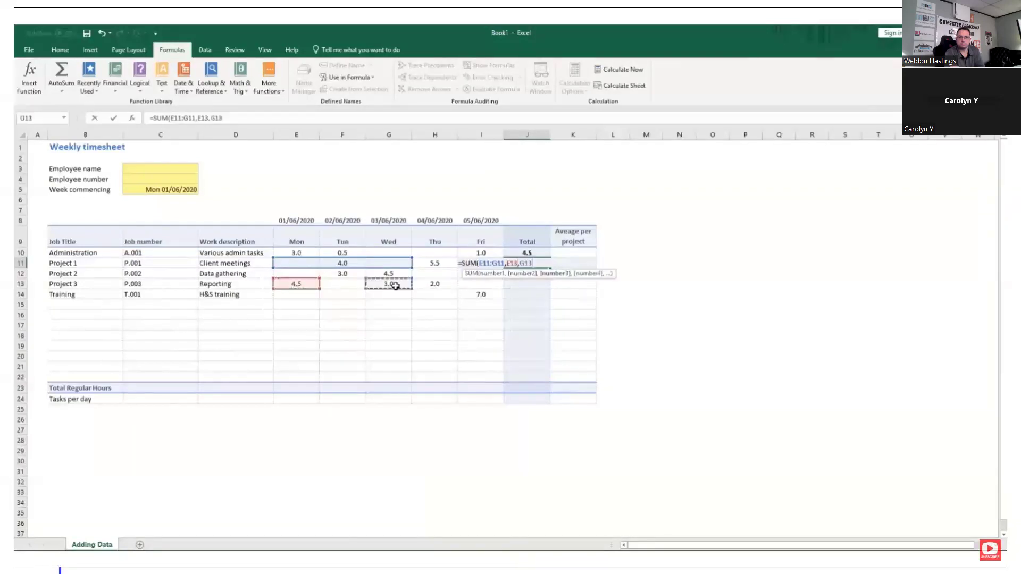
pyautogui.write(',')
pyautogui.moveTo(369, 310); pyautogui.dragTo(425, 349)
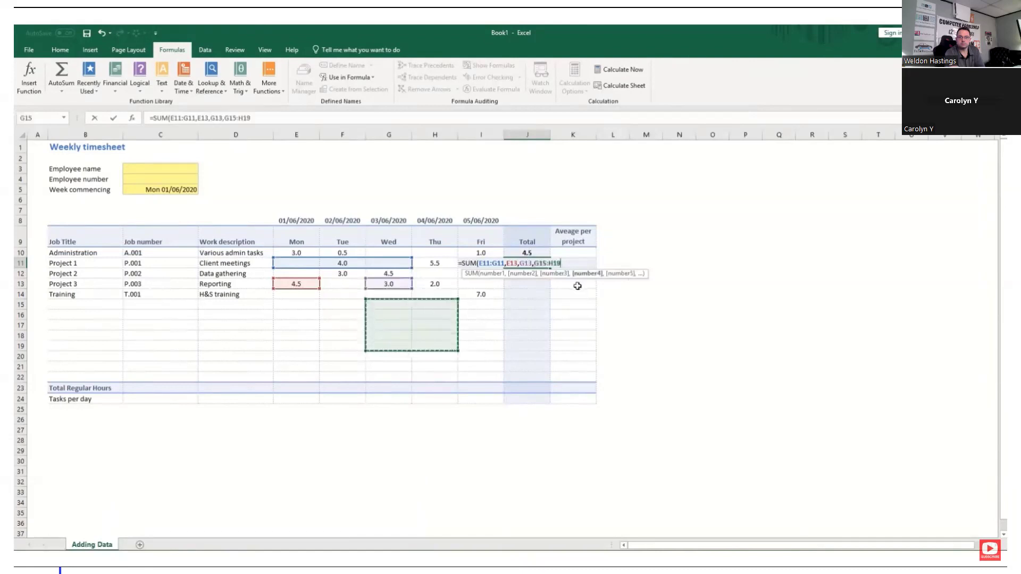
pyautogui.press('Return')
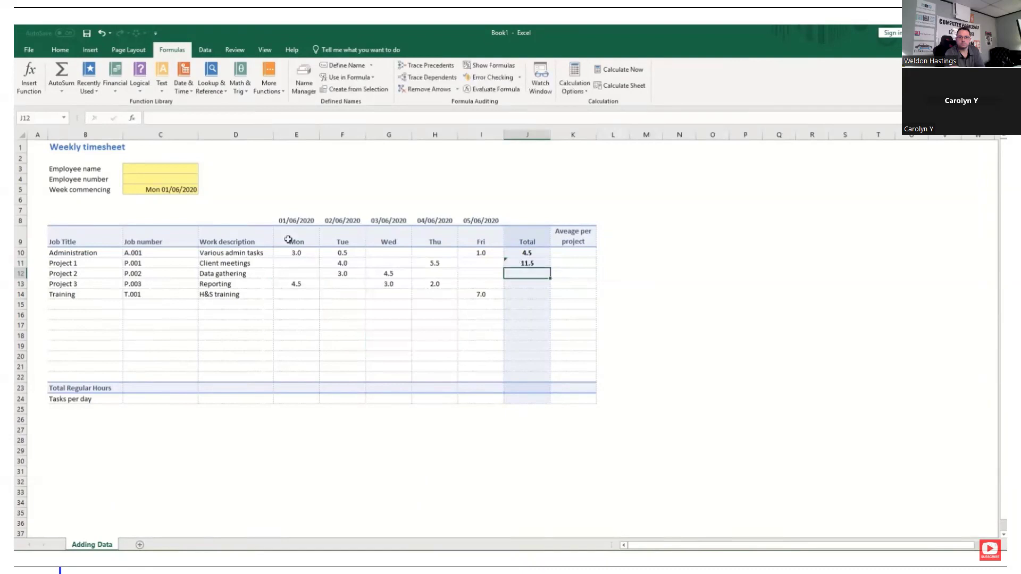
# Inspect the multi-range sum formula in the Project 1 total and clear it from J11
pyautogui.click(528, 263)
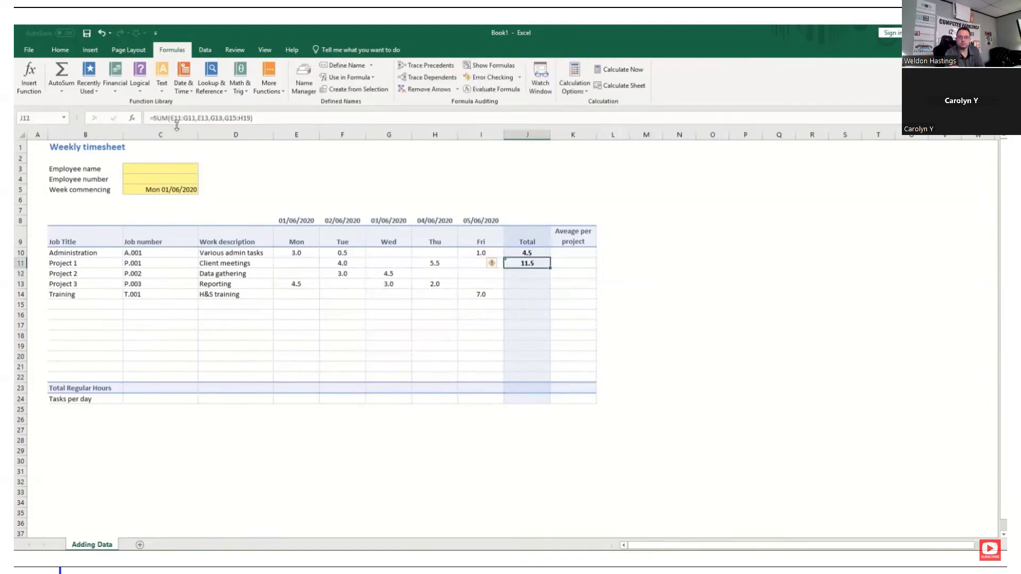
pyautogui.click(206, 117)
pyautogui.click(523, 265)
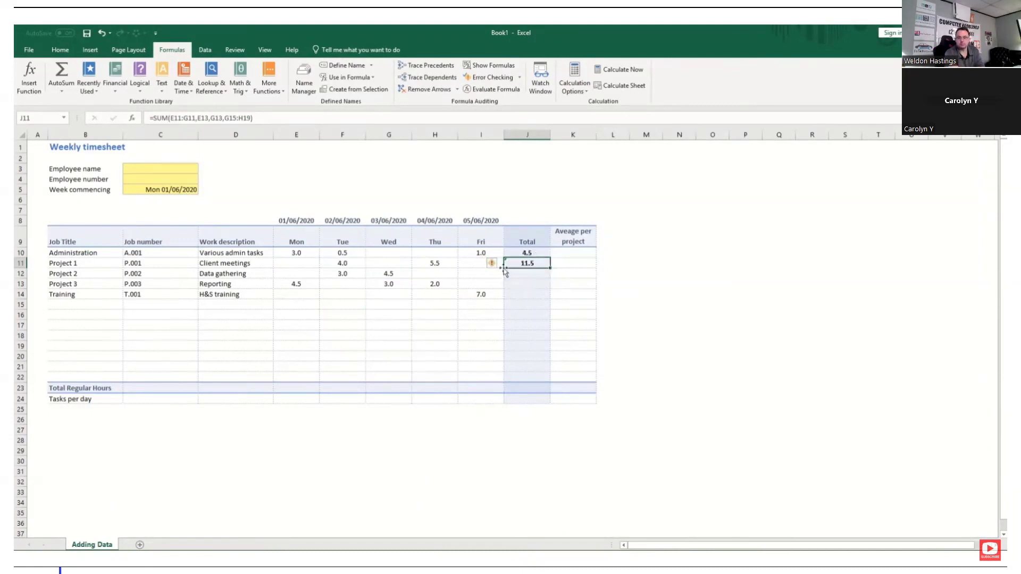
pyautogui.click(547, 273)
pyautogui.click(534, 262)
pyautogui.doubleClick(534, 261)
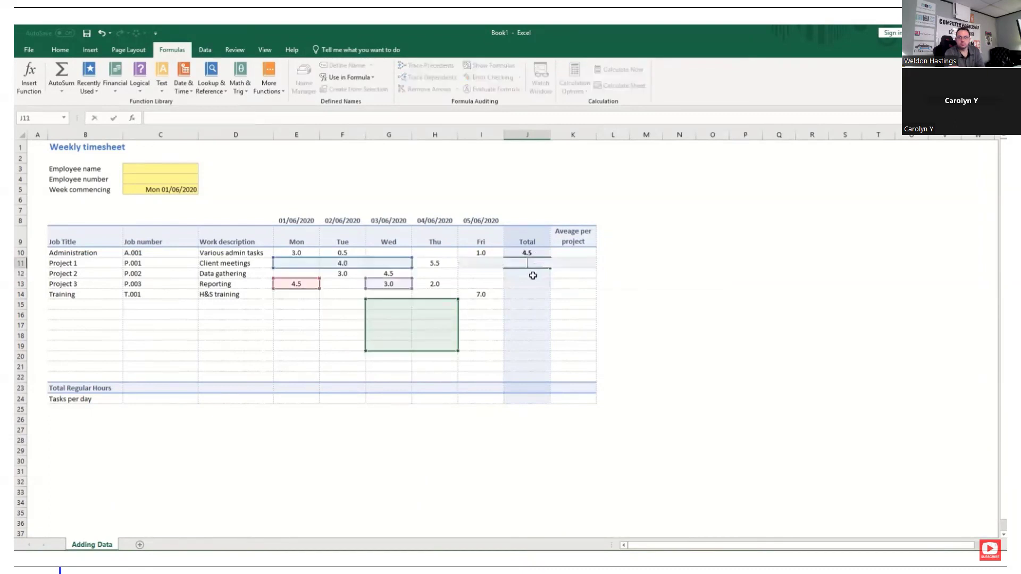
pyautogui.press('Escape')
pyautogui.press('Delete')
pyautogui.click(533, 275)
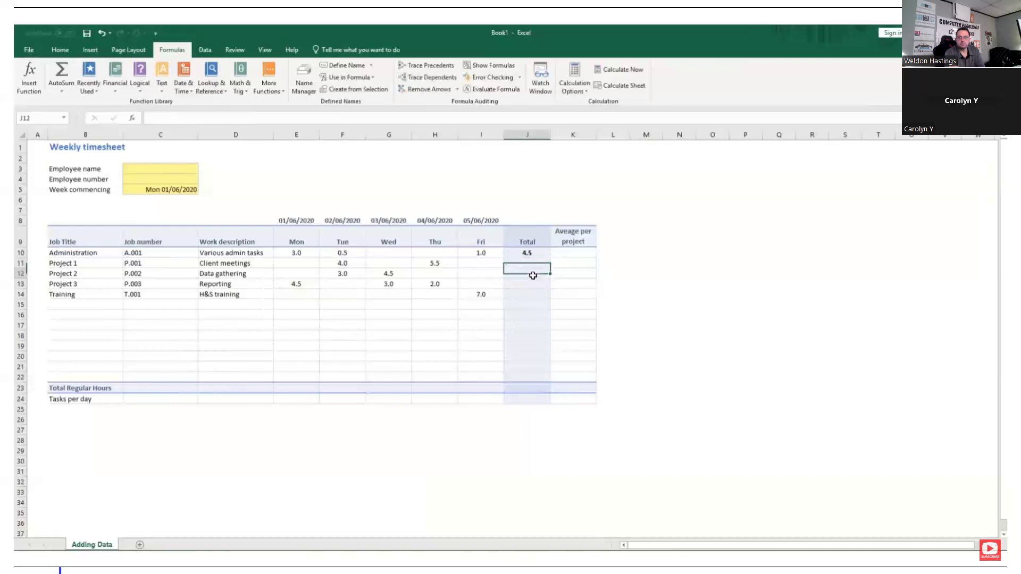
# Copy the Administration total's formula from J10 and paste only the formula down the Total column through J22
pyautogui.click(539, 254)
pyautogui.hotkey('ctrl', 'c')
pyautogui.keyDown('shift'); pyautogui.click(531, 371); pyautogui.keyUp('shift')
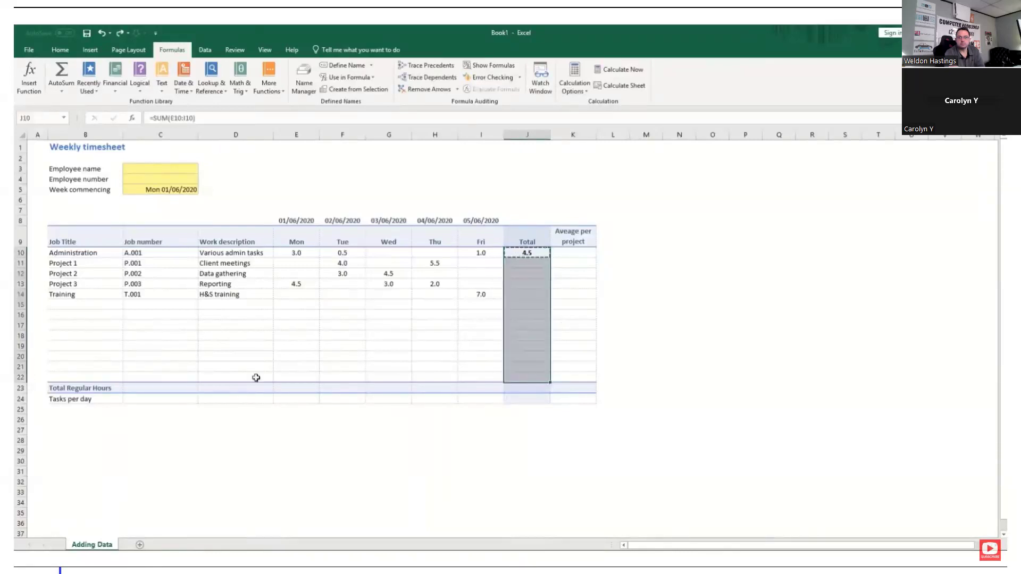
pyautogui.hotkey('ctrl', 'alt', 'v')
pyautogui.press('f')
pyautogui.press('Return')
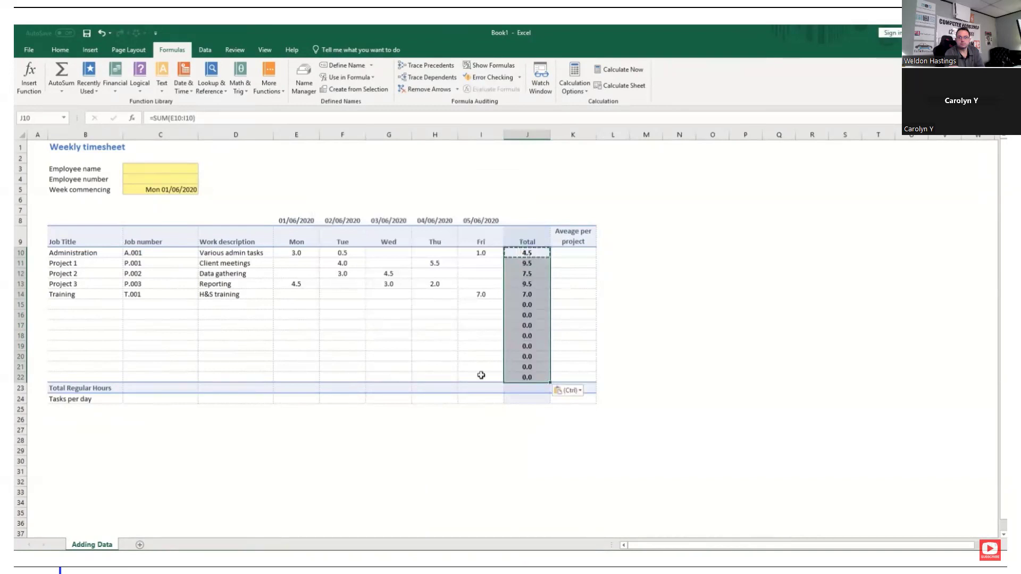
# Check which cell range the Administration total's formula in J10 refers to
pyautogui.click(521, 253)
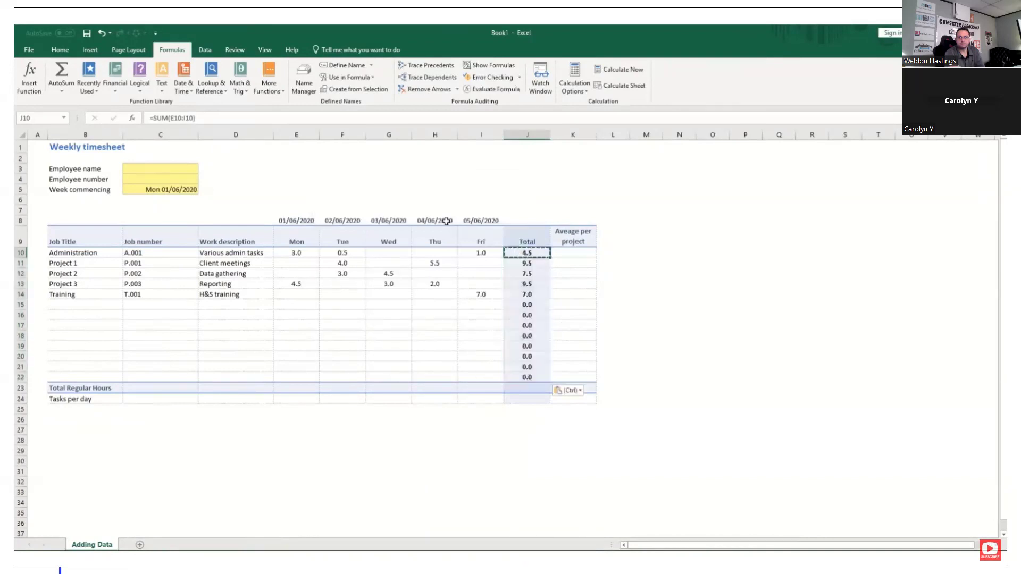
pyautogui.click(193, 118)
pyautogui.press('Return')
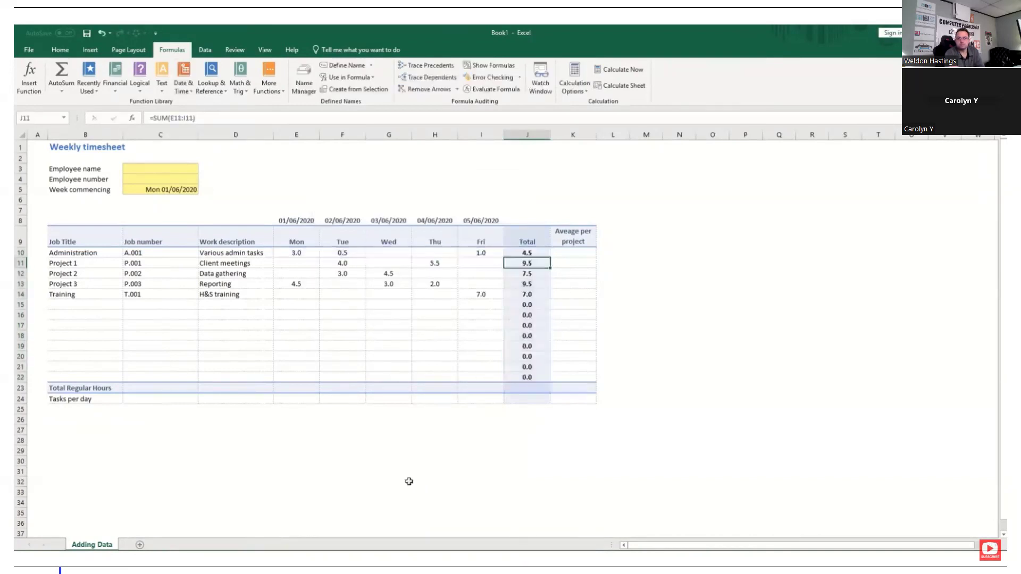
# Enter Monday's total regular hours in E23 as a SUM of E10:E22
pyautogui.click(298, 391)
pyautogui.write('=SUM(')
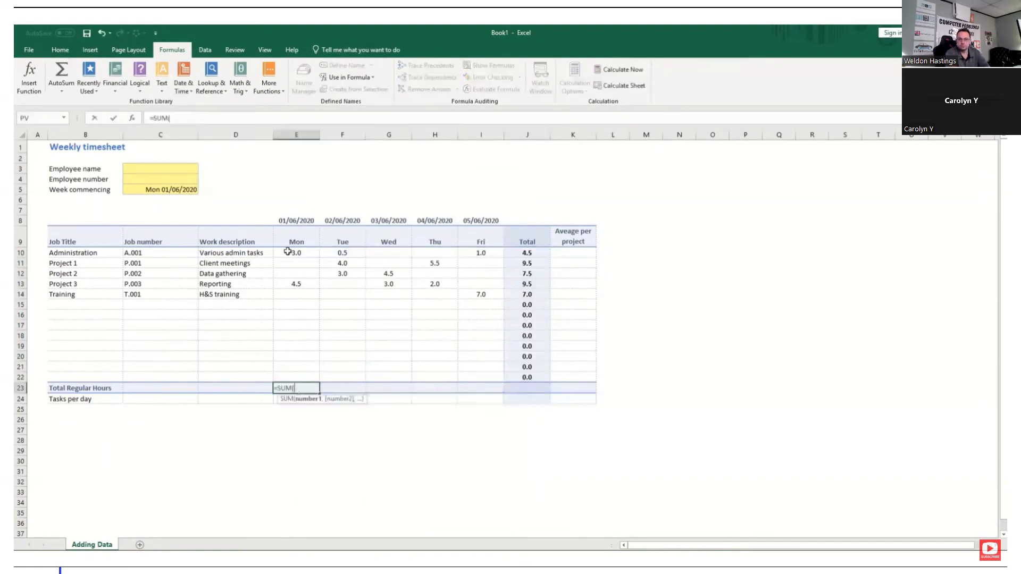
pyautogui.moveTo(290, 251); pyautogui.dragTo(287, 377)
pyautogui.press('Tab')
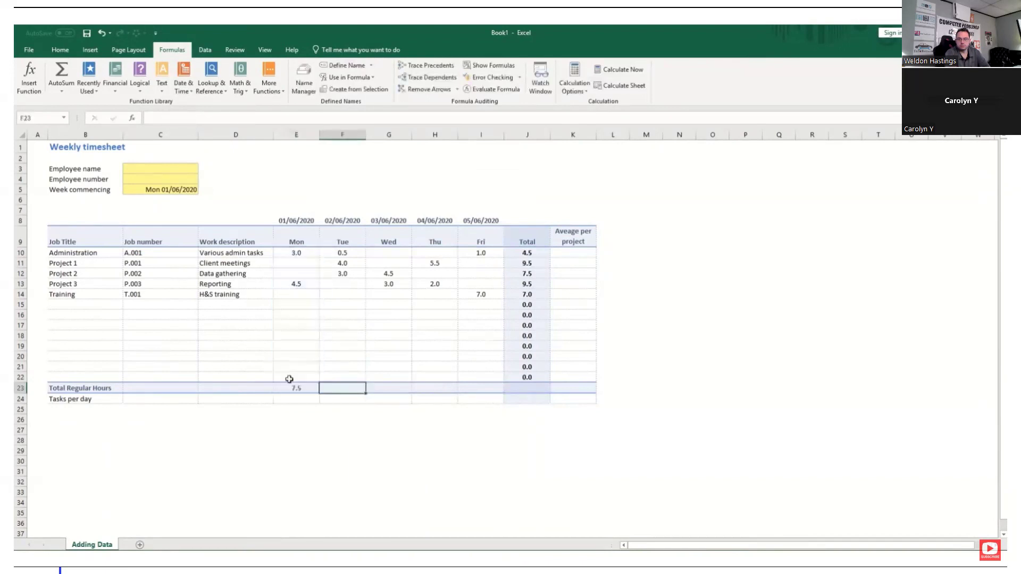
# Use AutoSum to total Tuesday's hours, F10:F22, in the Total Regular Hours row at F23
pyautogui.click(62, 91)
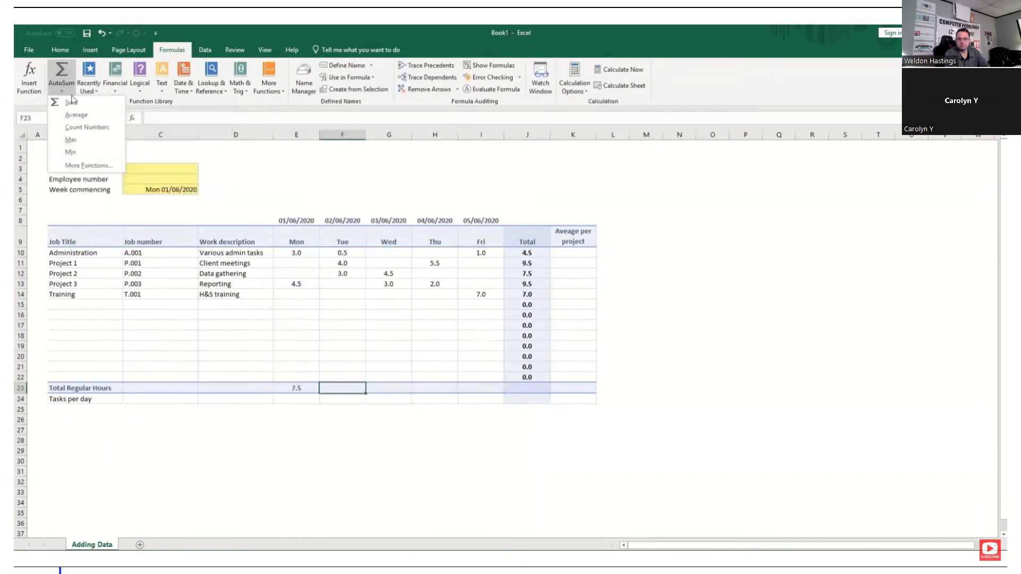
pyautogui.click(74, 103)
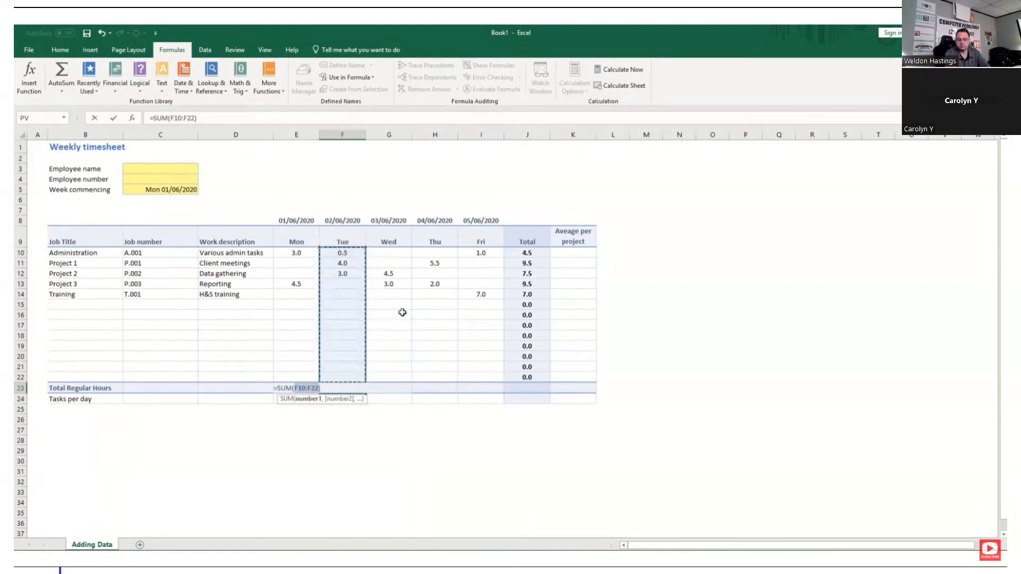
pyautogui.press('Tab')
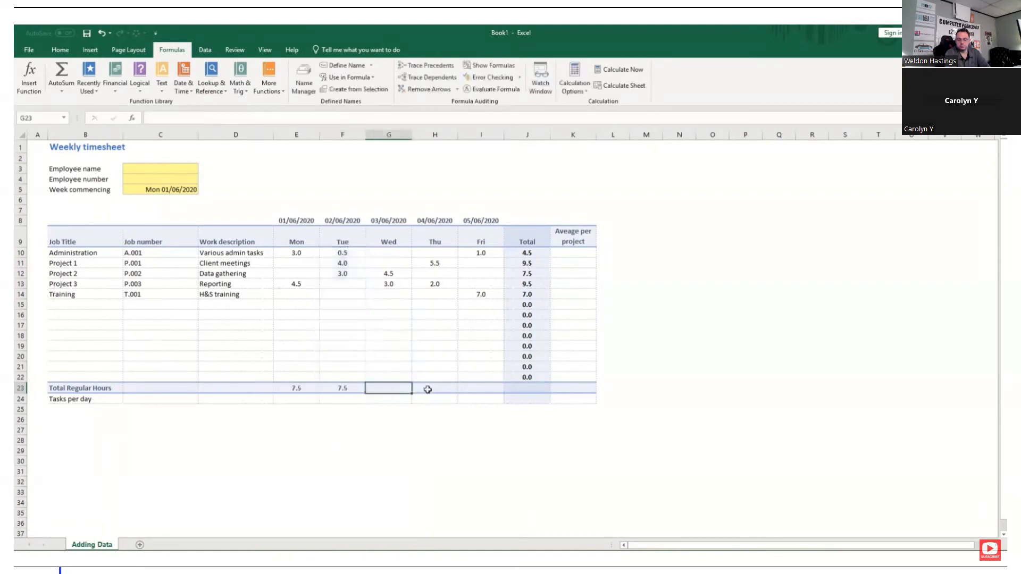
# AutoSum Thursday's hours in H23, extending the suggested range upward so that it covers H10:H22
pyautogui.click(428, 388)
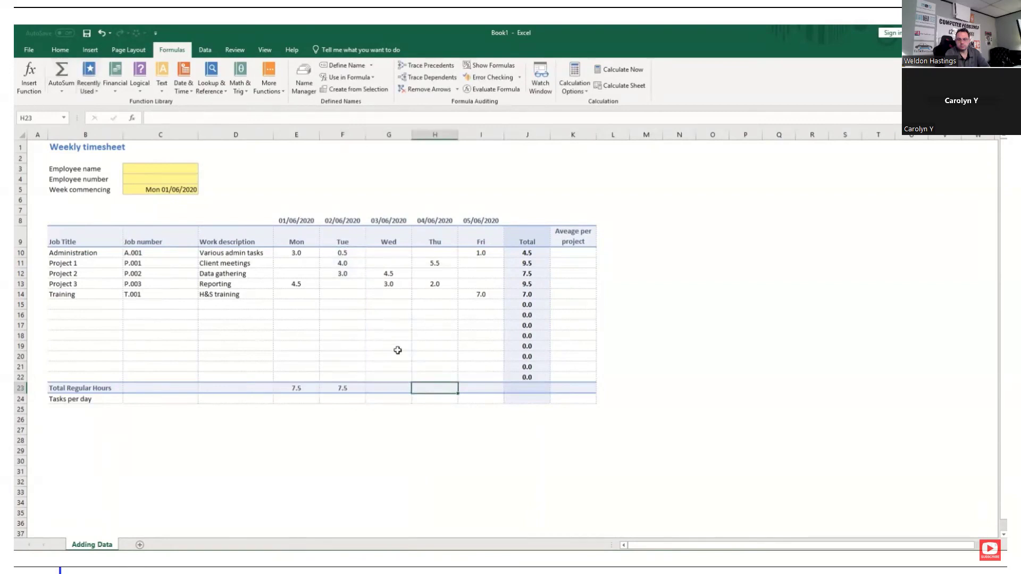
pyautogui.hotkey('alt', '=')
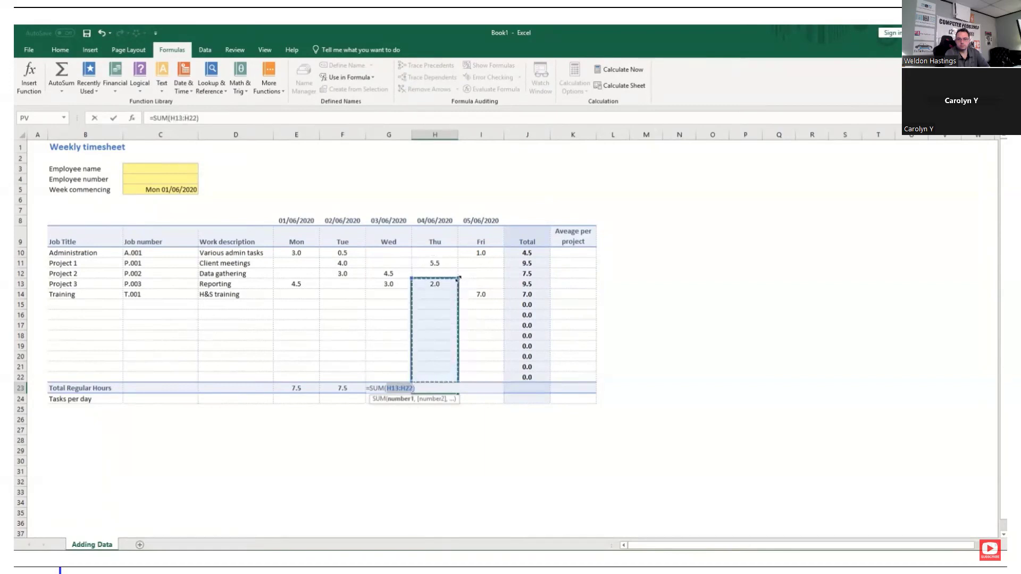
pyautogui.moveTo(459, 278); pyautogui.dragTo(455, 251)
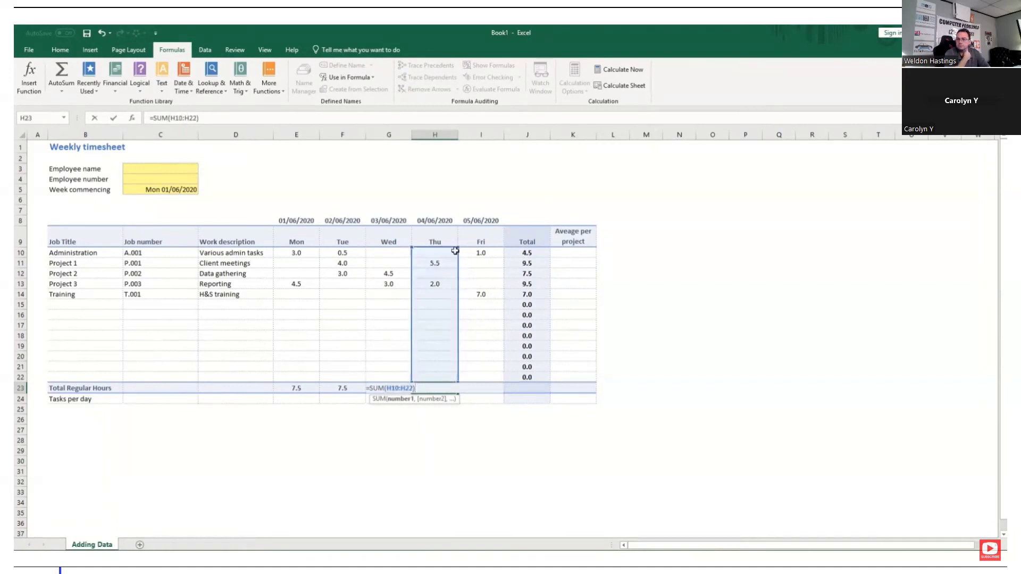
pyautogui.press('Return')
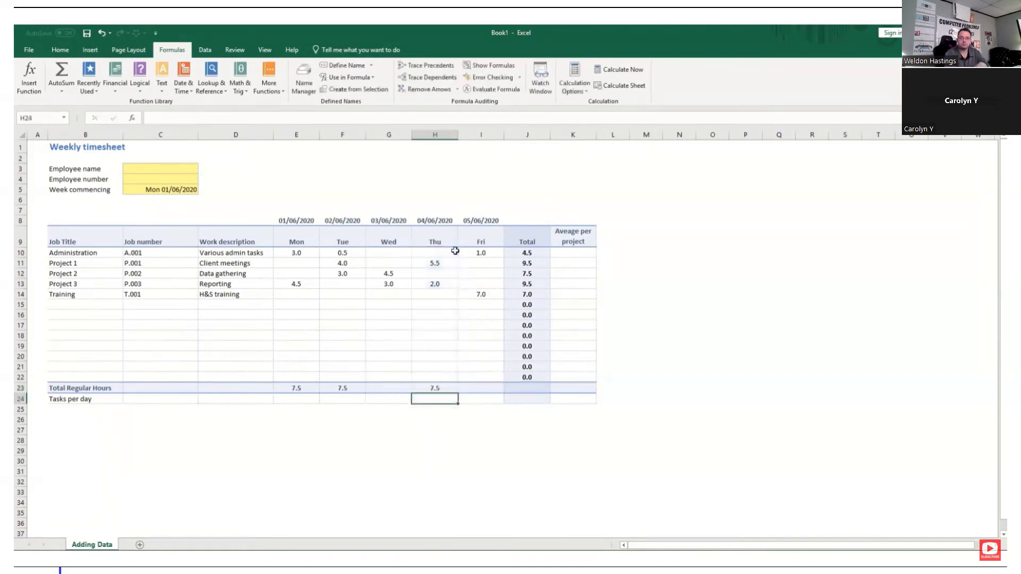
# Copy Tuesday's total formula from F23 to Wednesday, Friday and the Total column in G23, I23 and J23
pyautogui.click(343, 388)
pyautogui.hotkey('ctrl', 'c')
pyautogui.click(391, 389)
pyautogui.hotkey('ctrl', 'v')
pyautogui.click(481, 389)
pyautogui.hotkey('ctrl', 'v')
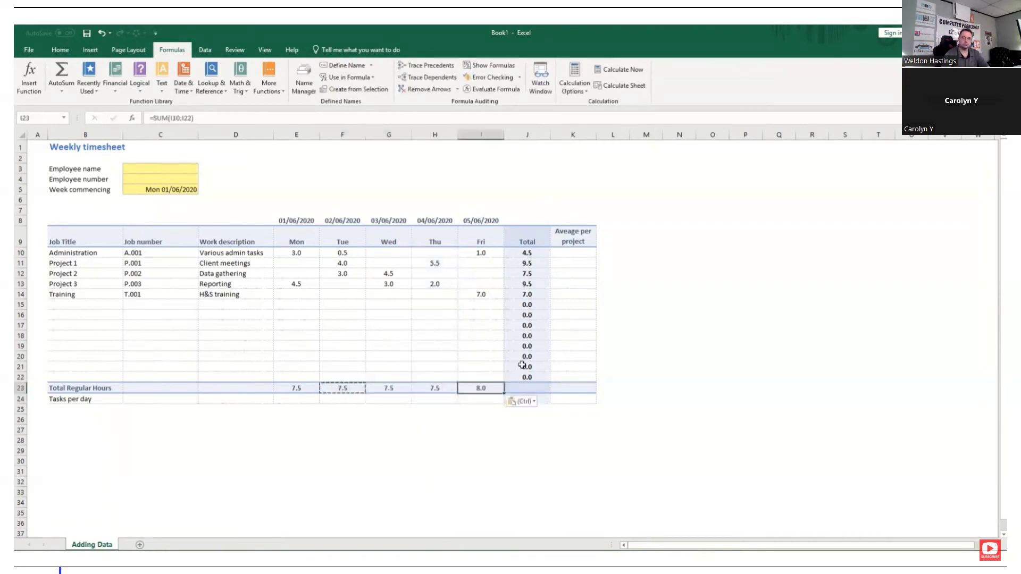
pyautogui.click(528, 387)
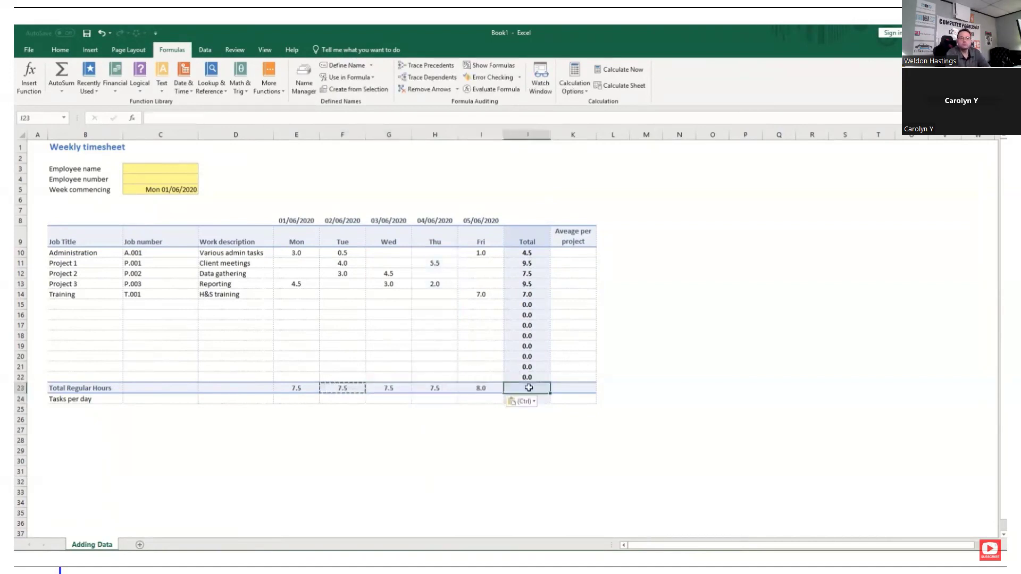
pyautogui.hotkey('ctrl', 'v')
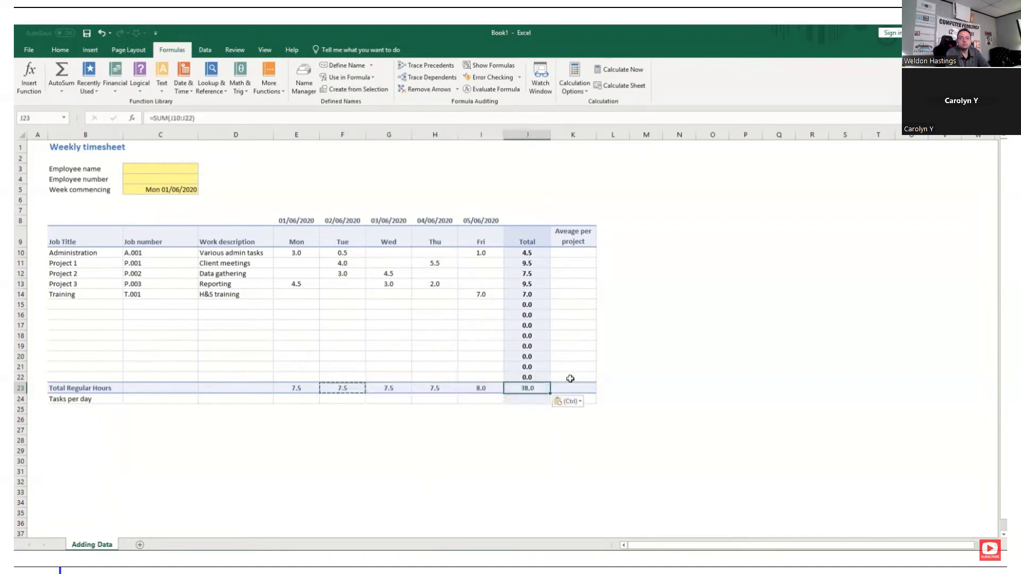
# Replace the word "project" with "day" in the column heading in K9
pyautogui.click(571, 254)
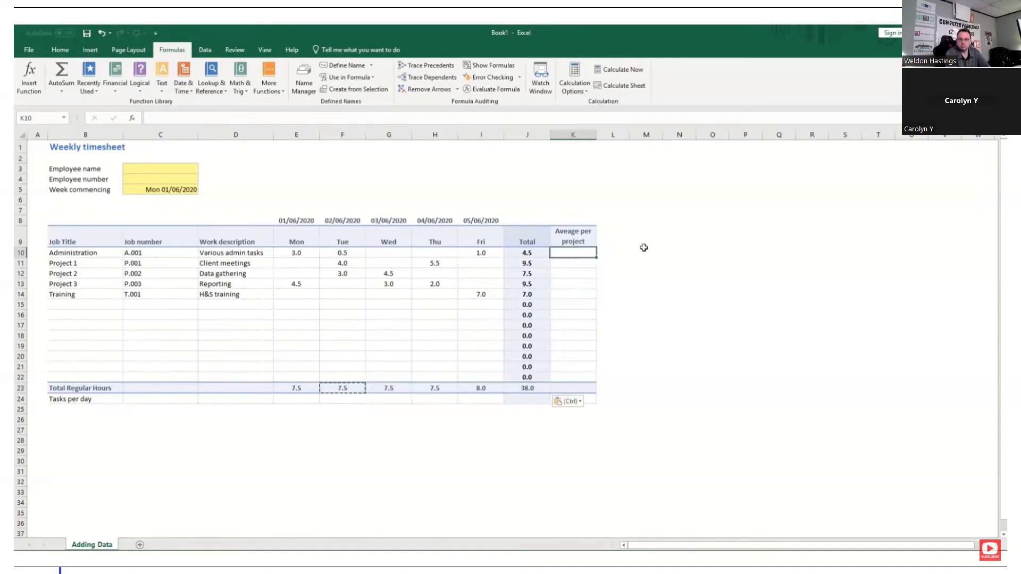
pyautogui.click(576, 242)
pyautogui.doubleClick(576, 242)
pyautogui.doubleClick(575, 242)
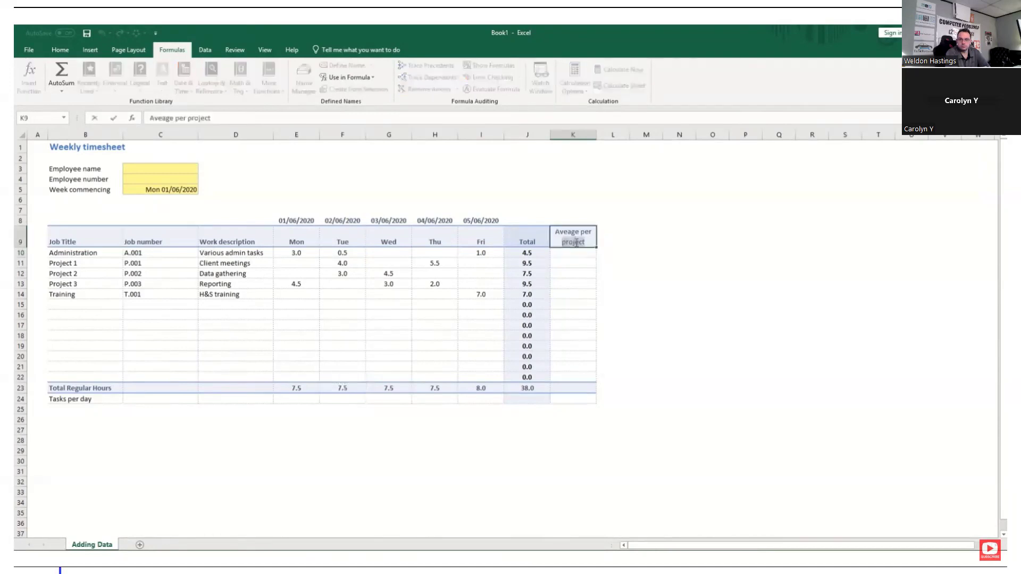
pyautogui.write('day')
pyautogui.press('Return')
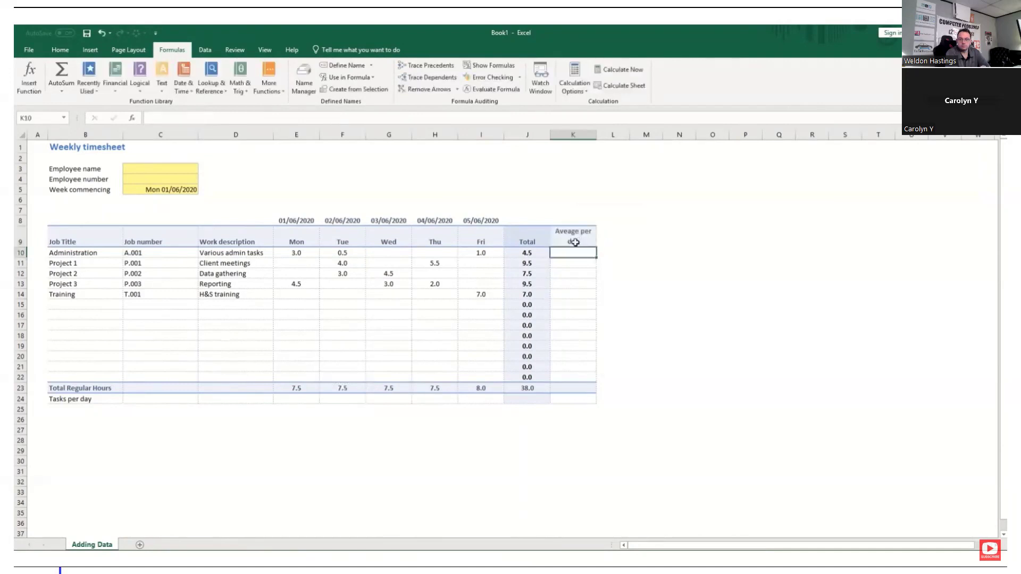
# Begin an AVERAGE formula for the Administration row in K10
pyautogui.write('=ave')
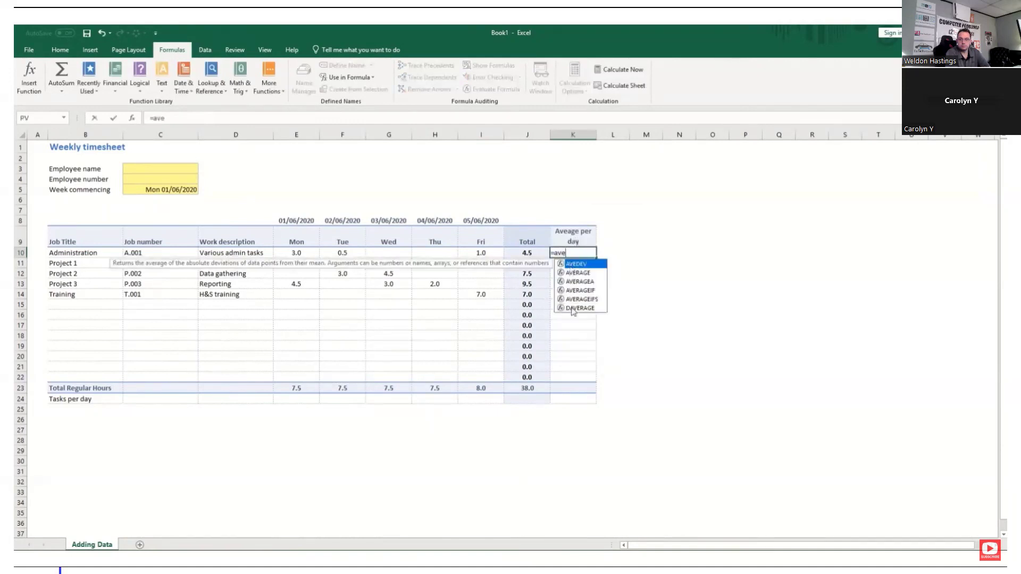
pyautogui.doubleClick(577, 273)
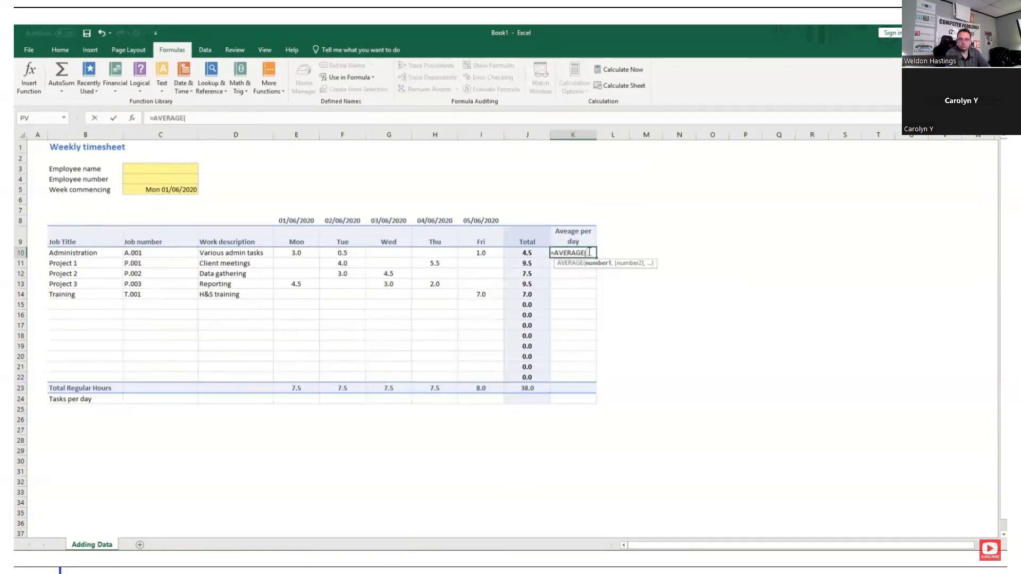
# Try listing E10, F10 and G10 as separate arguments of the AVERAGE formula in K10, and clear them
pyautogui.click(304, 254)
pyautogui.write(',')
pyautogui.click(343, 252)
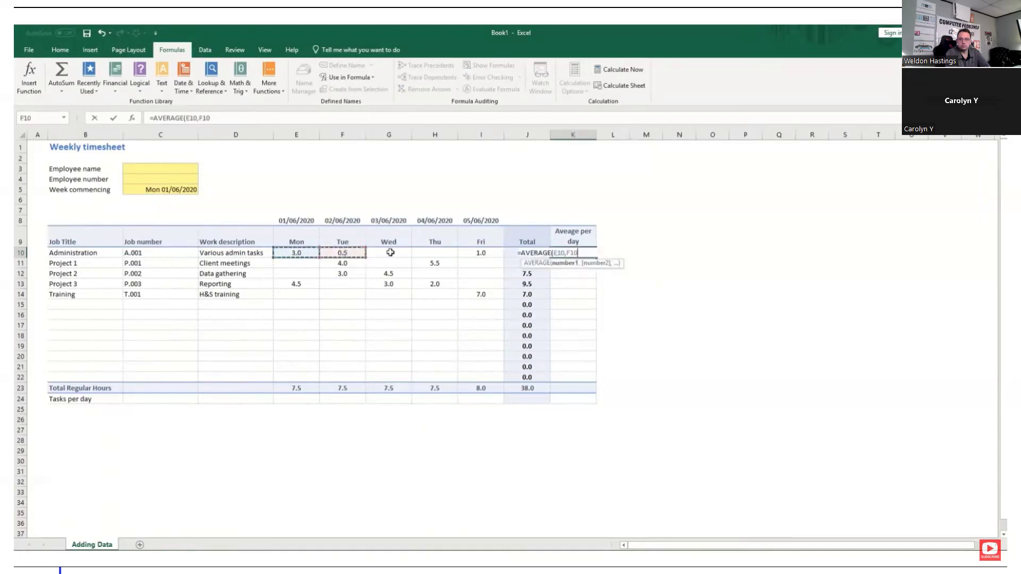
pyautogui.write(',')
pyautogui.click(390, 253)
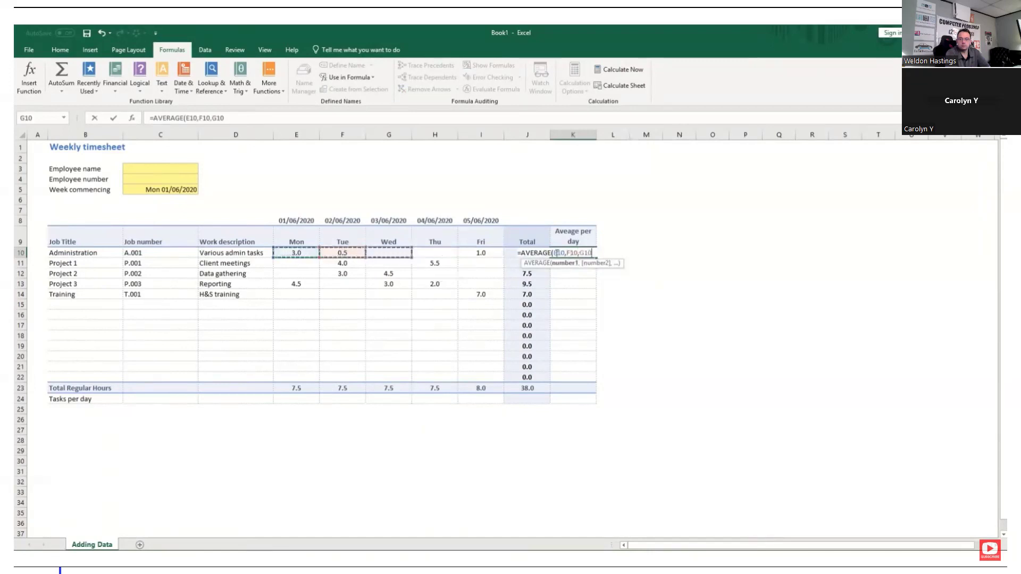
pyautogui.moveTo(555, 252); pyautogui.dragTo(593, 253)
pyautogui.press('BackSpace')
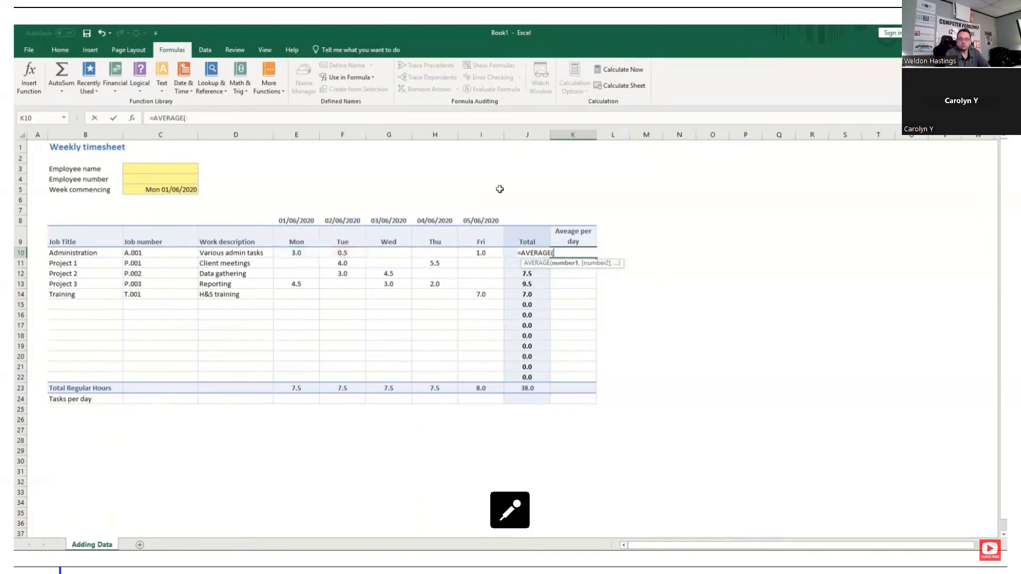
# Use the Monday to Friday range E10:I10 as the argument of K10's AVERAGE formula and complete it
pyautogui.moveTo(306, 254); pyautogui.dragTo(474, 251)
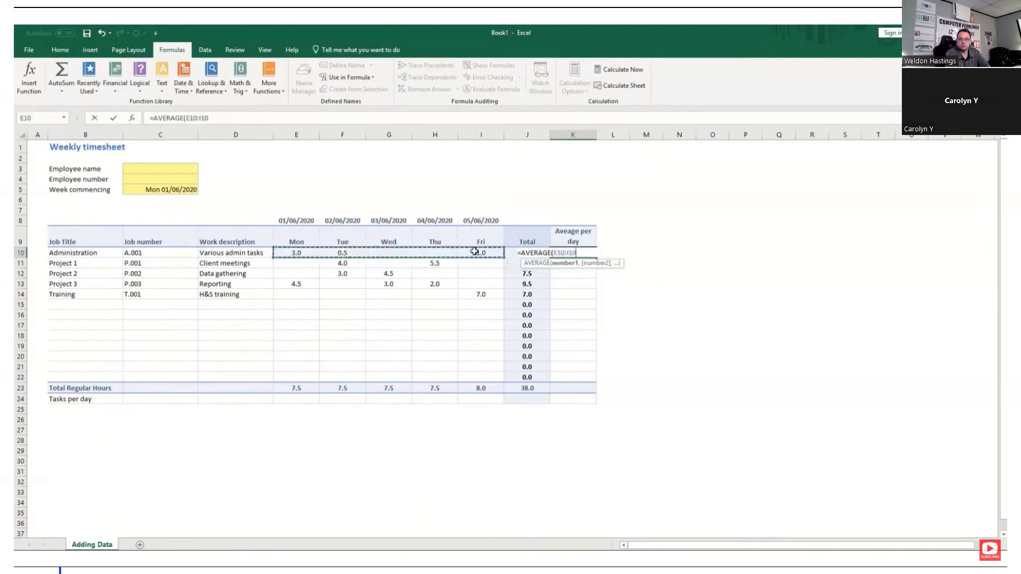
pyautogui.press('Tab')
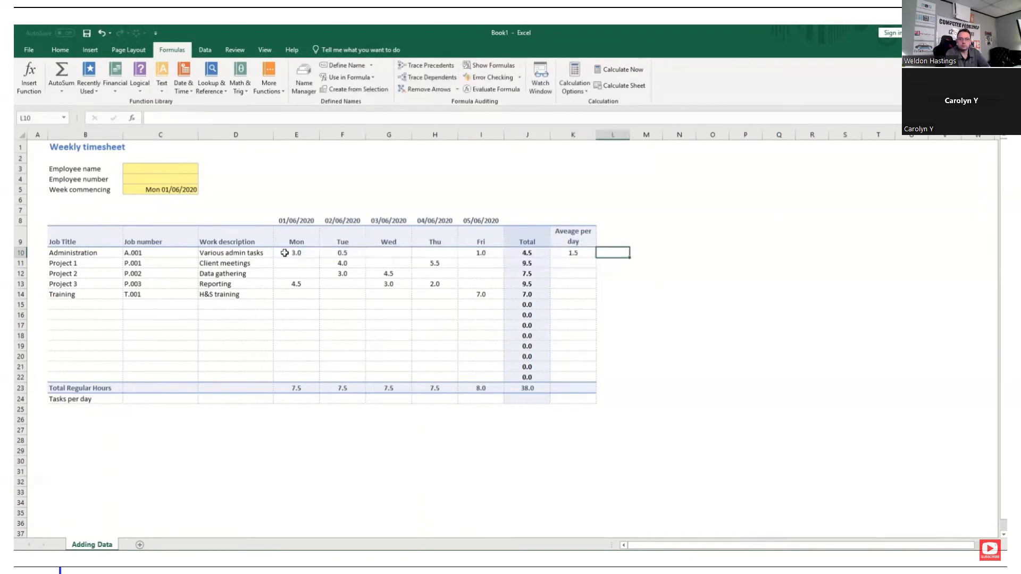
# Copy the Administration average from K10 and paste only the formula down the column through K22
pyautogui.click(578, 254)
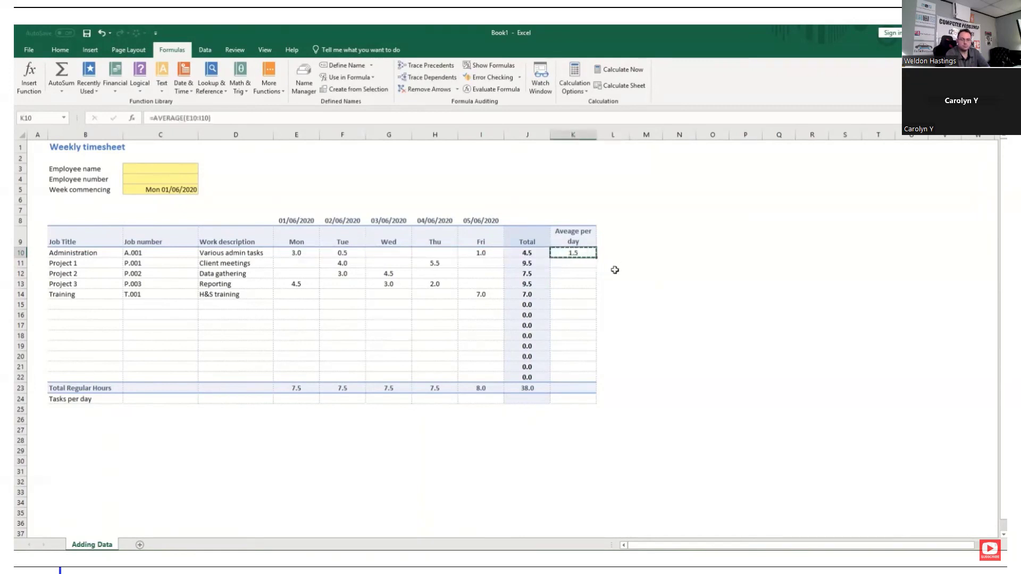
pyautogui.keyDown('shift'); pyautogui.click(574, 378); pyautogui.keyUp('shift')
pyautogui.hotkey('ctrl', 'alt', 'v')
pyautogui.press('Down')
pyautogui.press('Down')
pyautogui.click(352, 201)
pyautogui.click(454, 318)
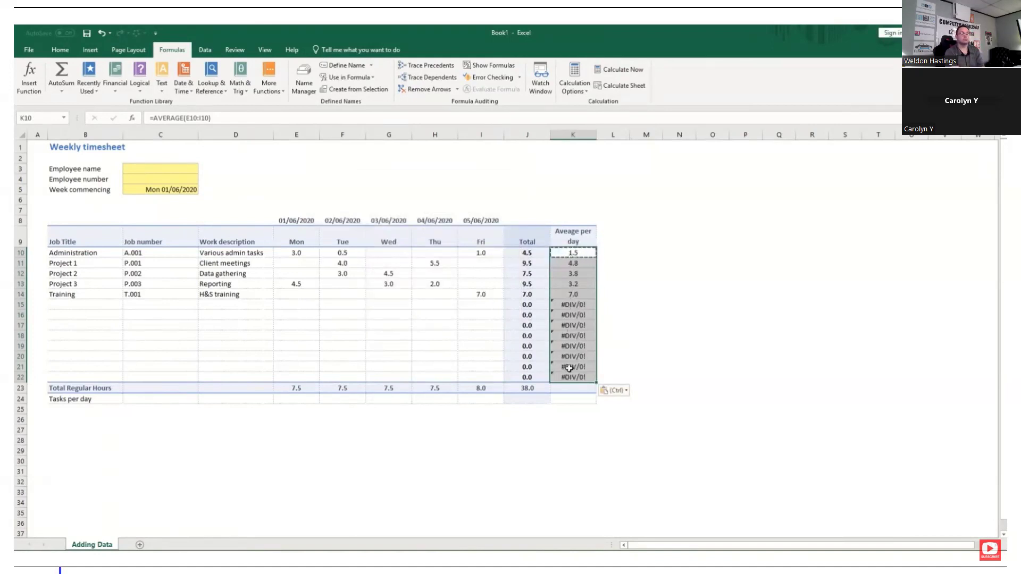
# Delete the average formulas for the empty job rows in K15:K22
pyautogui.moveTo(576, 309); pyautogui.dragTo(572, 373)
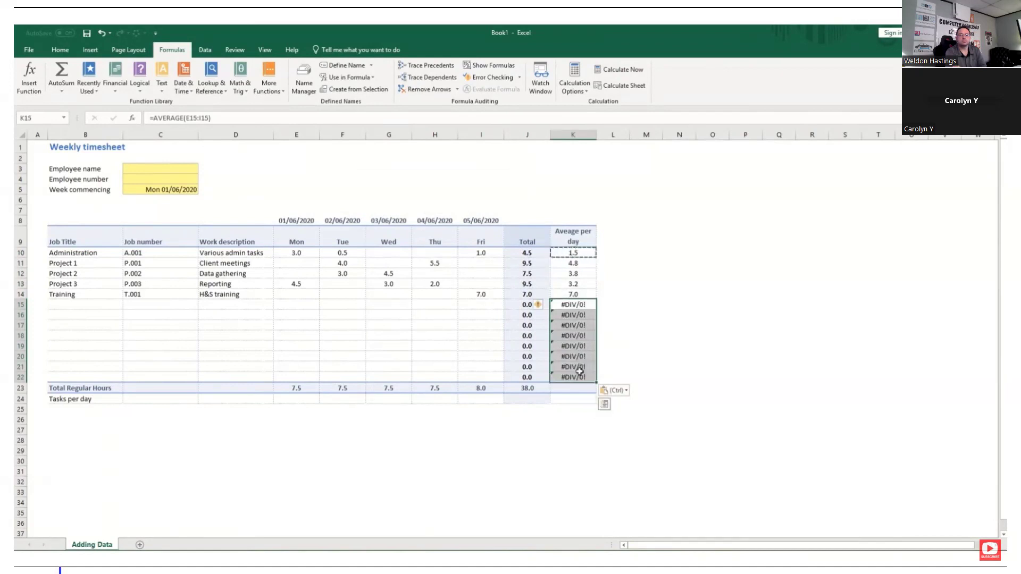
pyautogui.press('Delete')
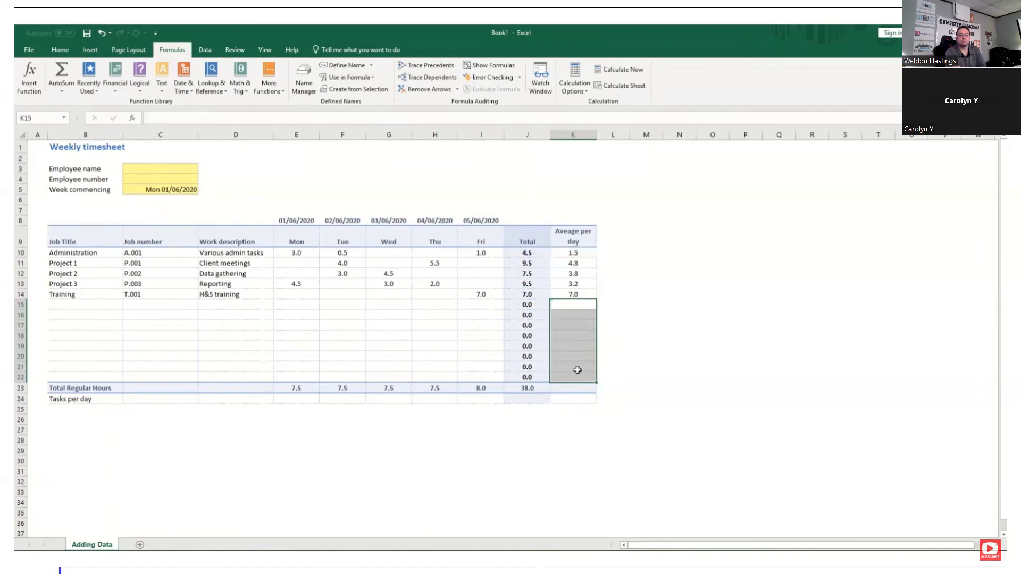
pyautogui.click(405, 314)
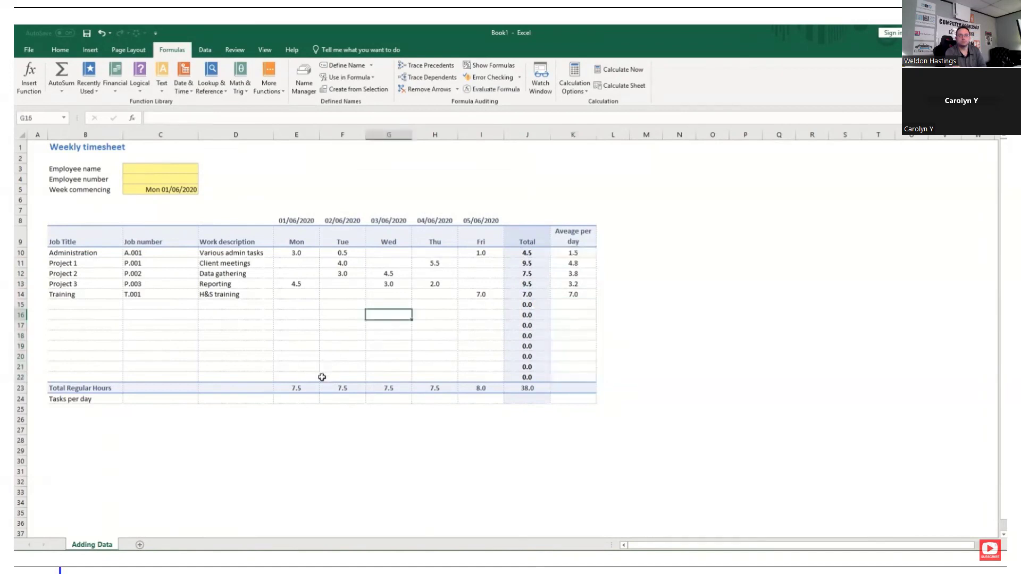
# Count Monday's tasks in the Tasks per day row by entering a COUNT of E10:E22 in E24
pyautogui.click(293, 401)
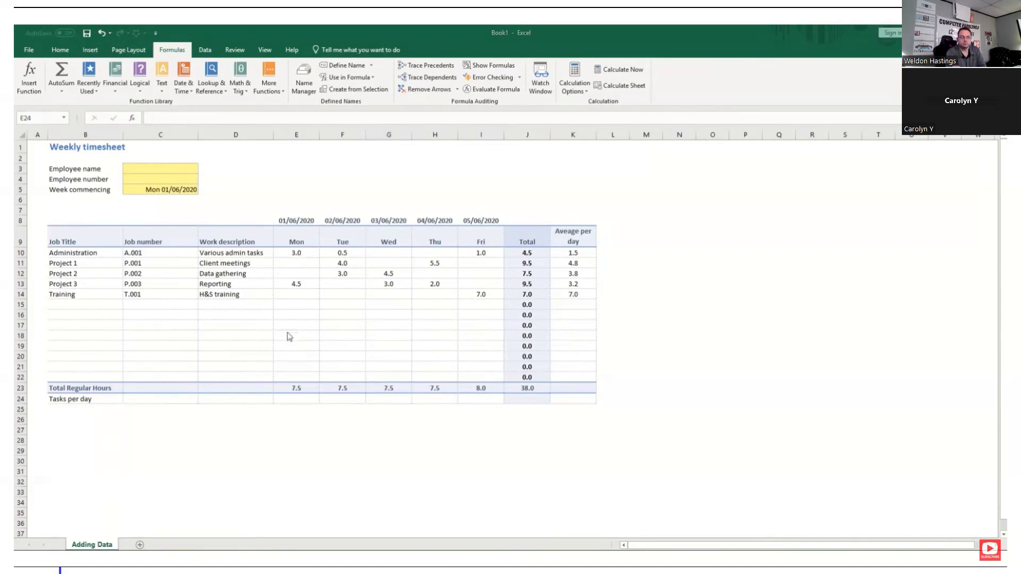
pyautogui.click(291, 402)
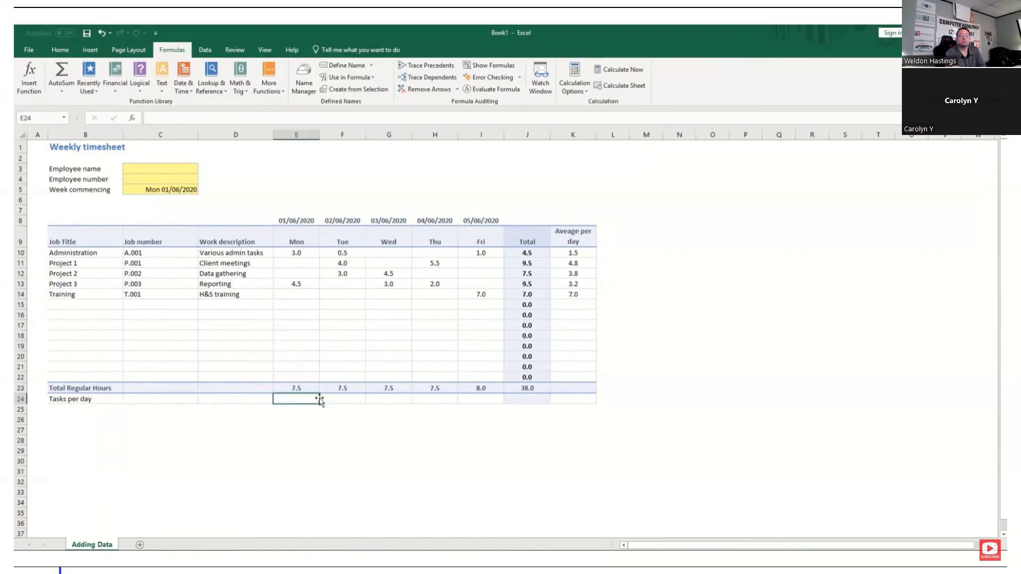
pyautogui.write('=COUNT(')
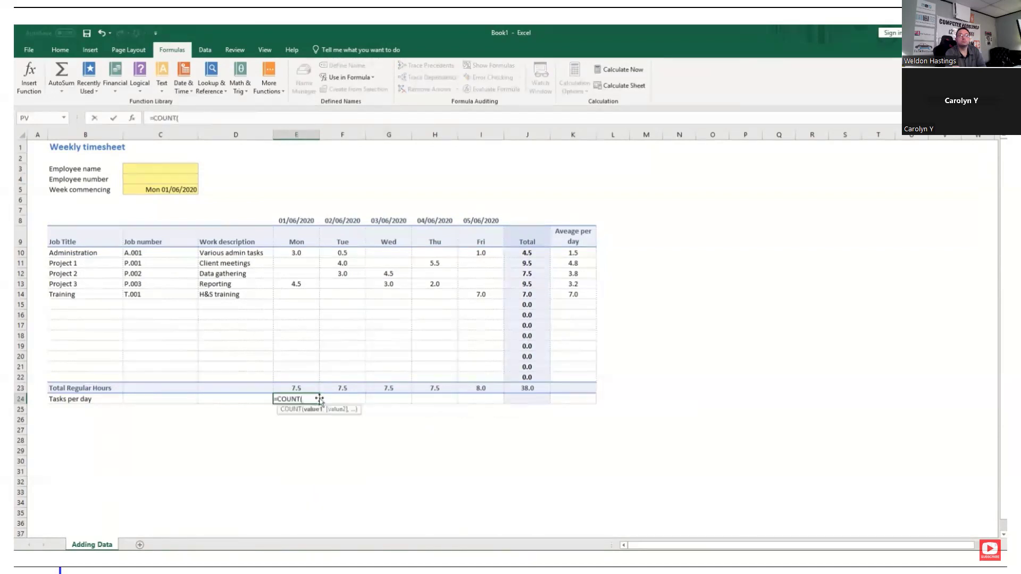
pyautogui.moveTo(285, 254); pyautogui.dragTo(294, 377)
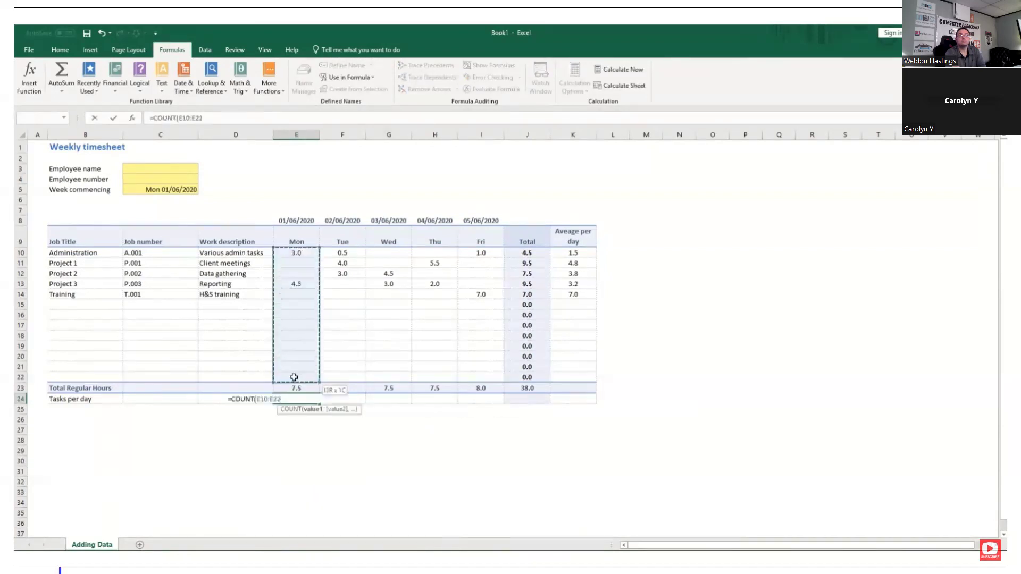
pyautogui.press('Return')
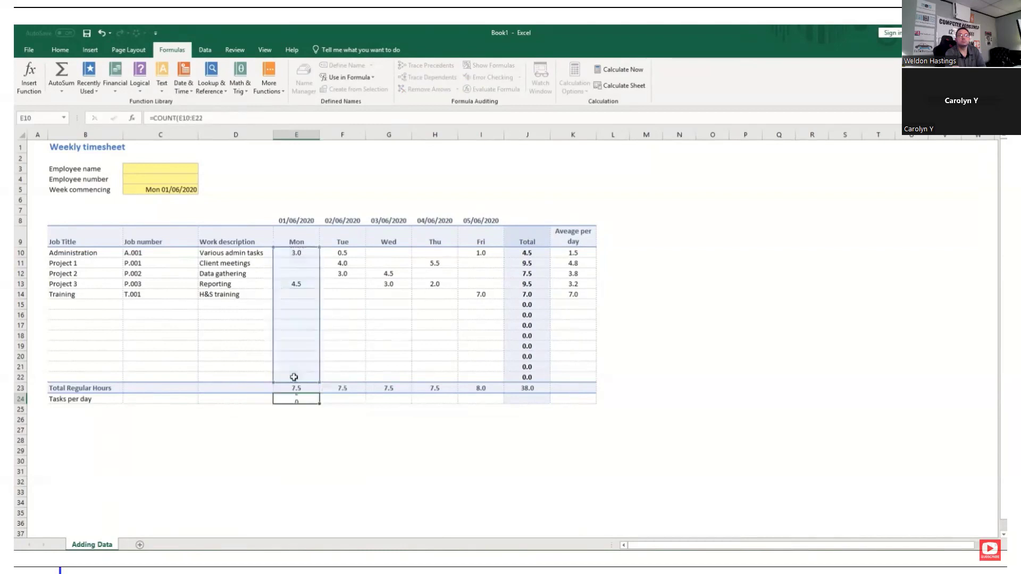
pyautogui.press('Tab')
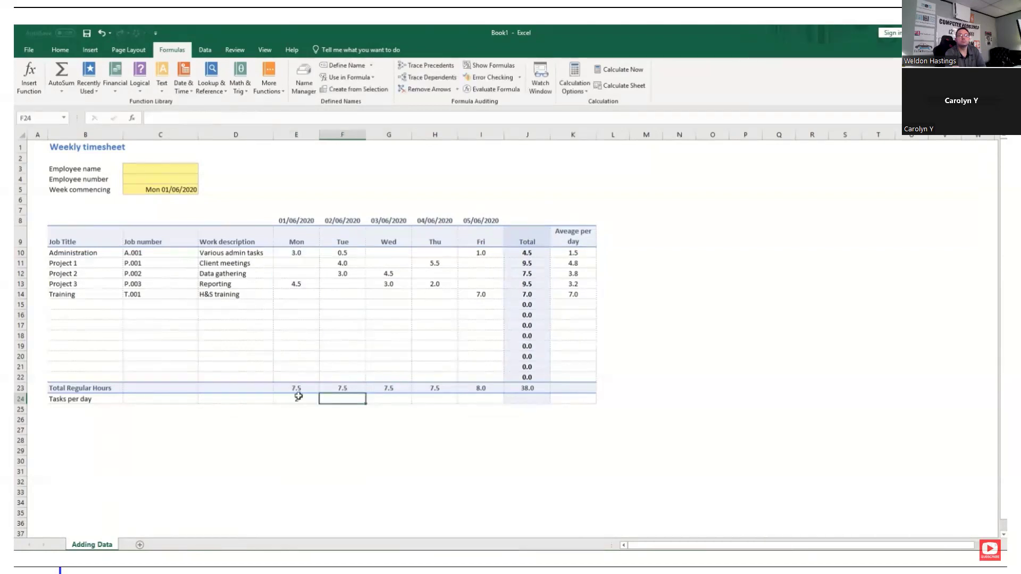
# Copy Monday's task count formula from E24 across to Tuesday through Friday in F24:I24
pyautogui.click(296, 395)
pyautogui.hotkey('ctrl', 'c')
pyautogui.press('Tab')
pyautogui.hotkey('ctrl', 'v')
pyautogui.press('Tab')
pyautogui.hotkey('ctrl', 'v')
pyautogui.press('Tab')
pyautogui.hotkey('ctrl', 'v')
pyautogui.press('Tab')
pyautogui.hotkey('ctrl', 'v')
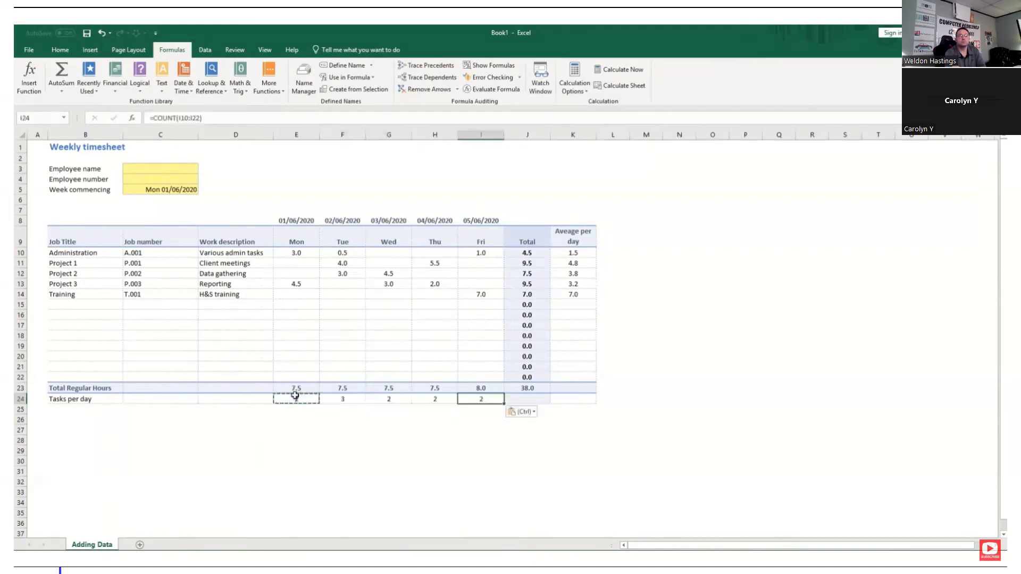
pyautogui.hotkey('shift', 'Tab')
pyautogui.hotkey('shift', 'Tab')
pyautogui.hotkey('shift', 'Tab')
pyautogui.hotkey('shift', 'Tab')
pyautogui.press('Up')
pyautogui.press('Up')
pyautogui.press('Up')
pyautogui.press('Up')
pyautogui.press('Up')
pyautogui.press('Up')
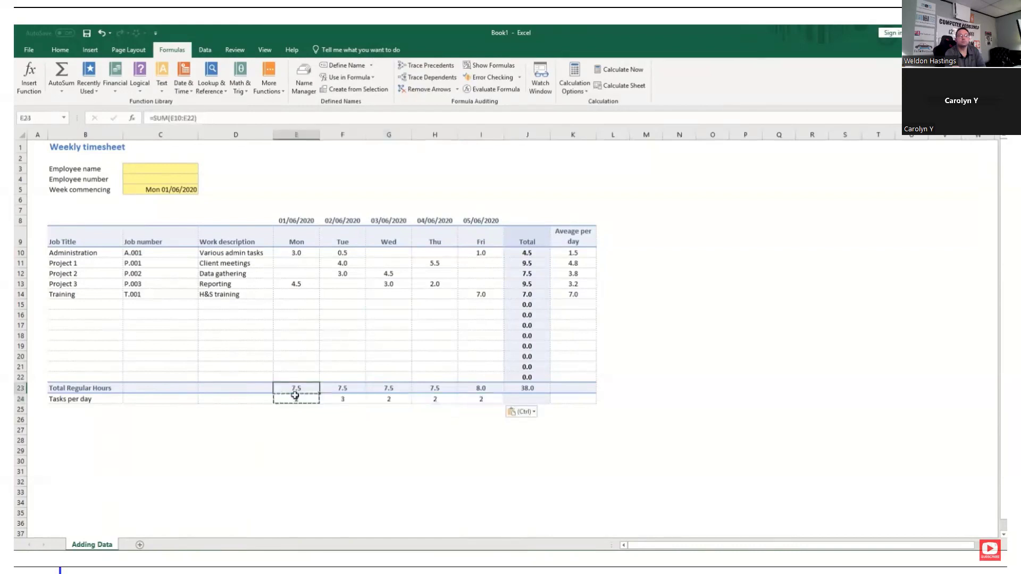
# Test Monday's totals and task count by entering 5 in E18 and 6 in E15, and clear both test entries
pyautogui.write('5')
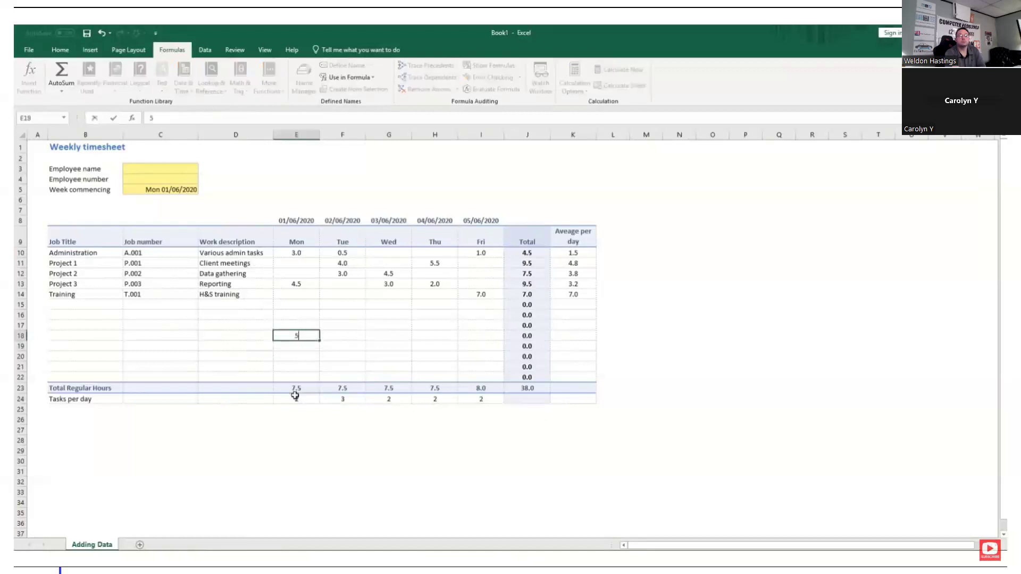
pyautogui.press('Return')
pyautogui.click(298, 305)
pyautogui.write('6')
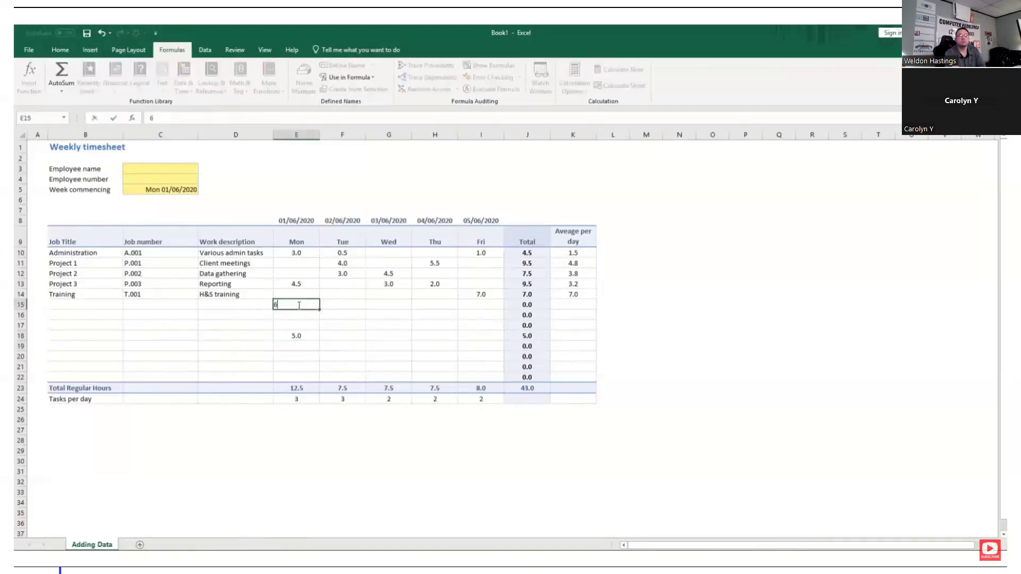
pyautogui.press('Return')
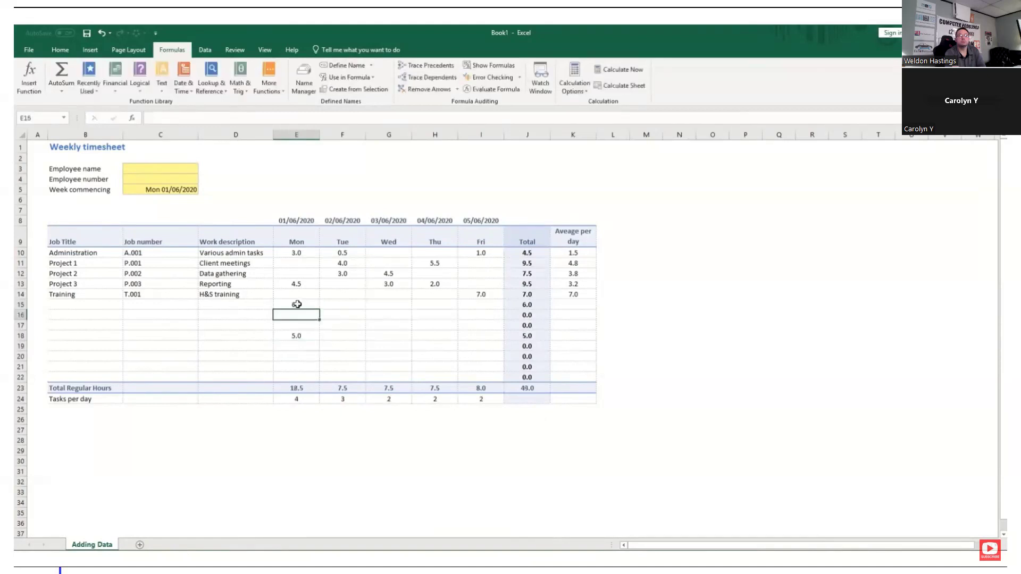
pyautogui.moveTo(297, 305); pyautogui.dragTo(304, 358)
pyautogui.press('Delete')
# Enter a COUNT of the work descriptions in D10:D22 in D24 of the Tasks per day row
pyautogui.click(245, 400)
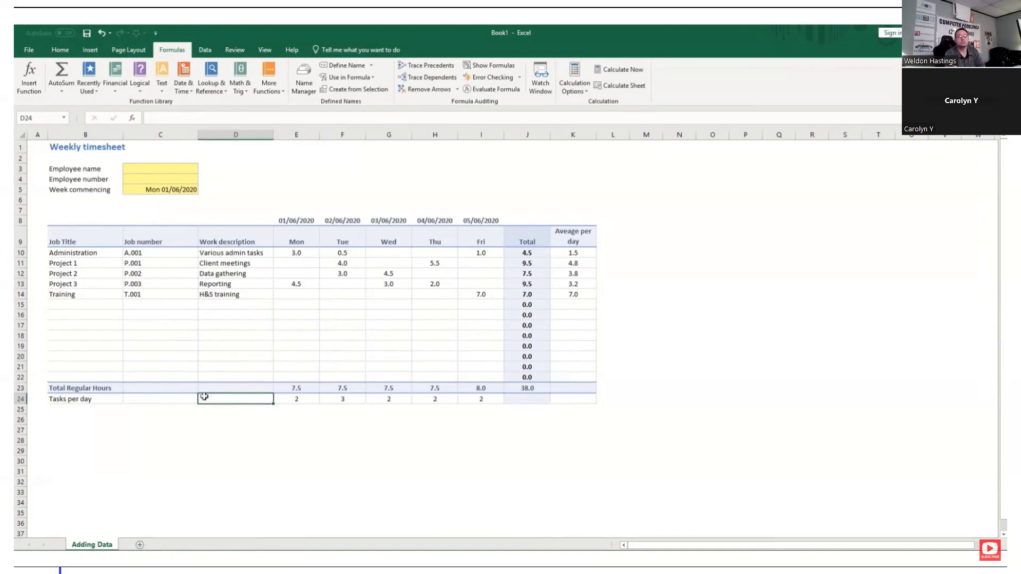
pyautogui.write('=')
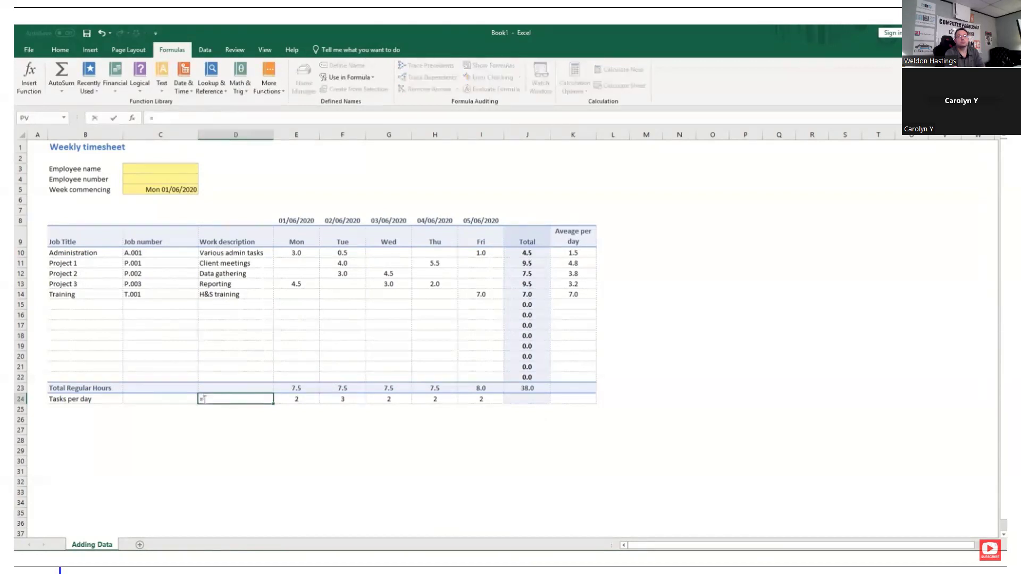
pyautogui.write('COUNT(')
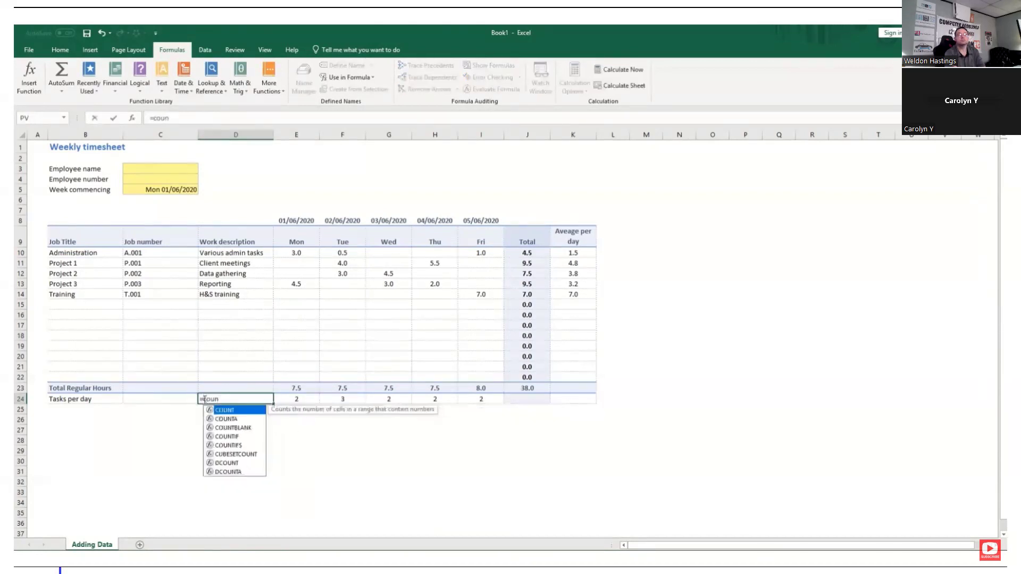
pyautogui.moveTo(236, 252); pyautogui.dragTo(245, 375)
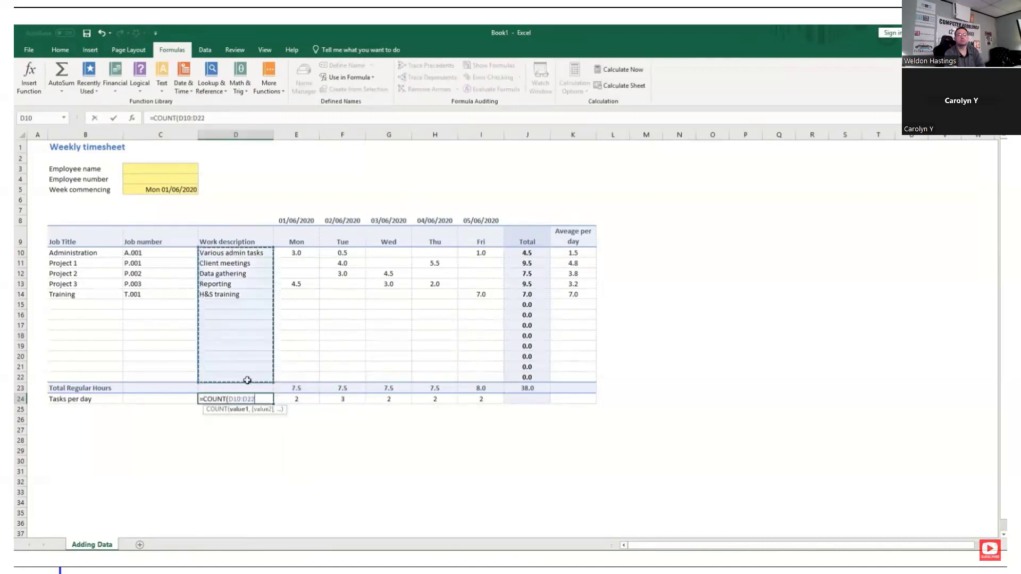
pyautogui.press('Tab')
# Change the function in D24 to COUNTA so it counts the text entries in D10:D22
pyautogui.click(250, 399)
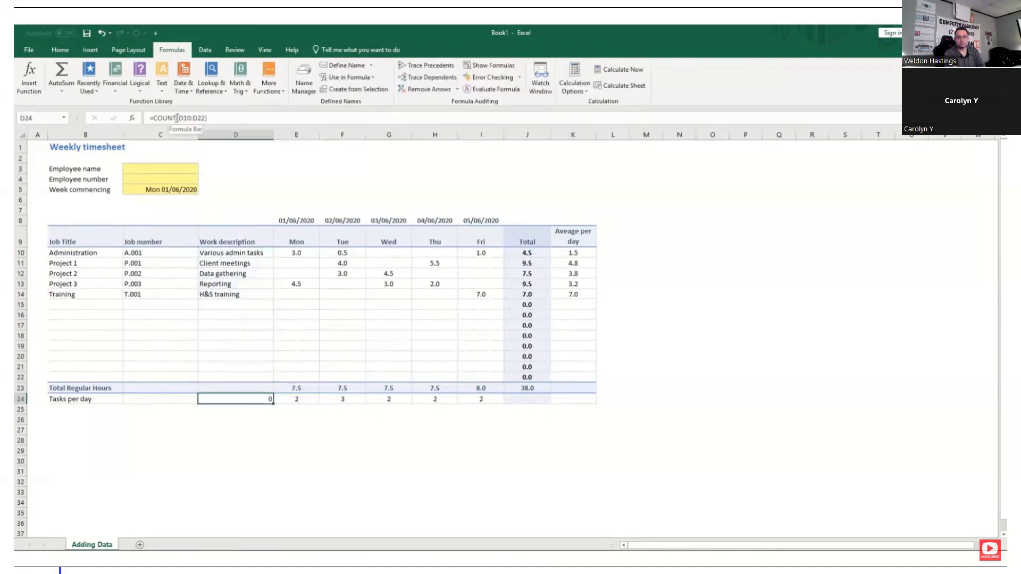
pyautogui.click(179, 118)
pyautogui.write('A')
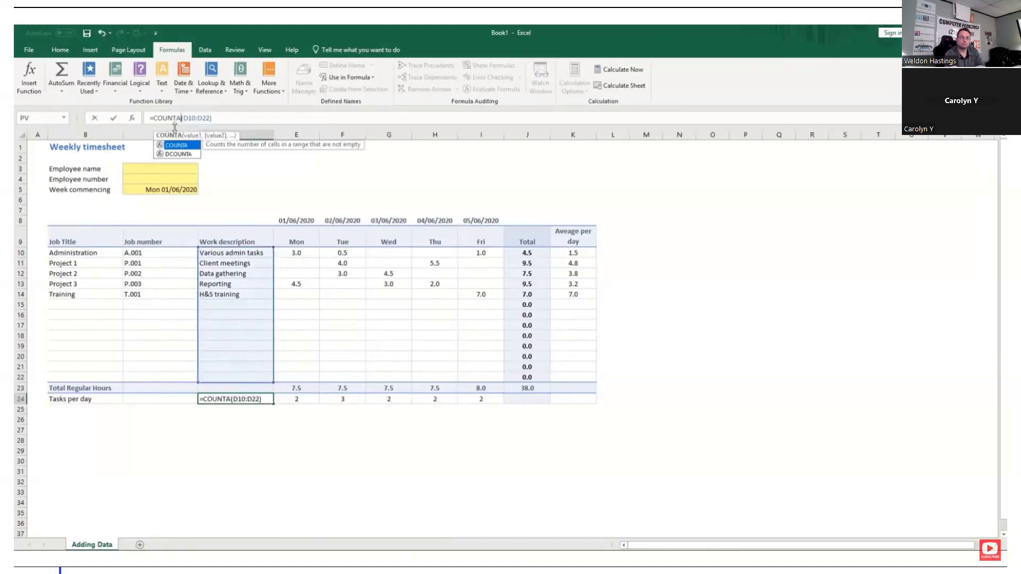
pyautogui.press('Return')
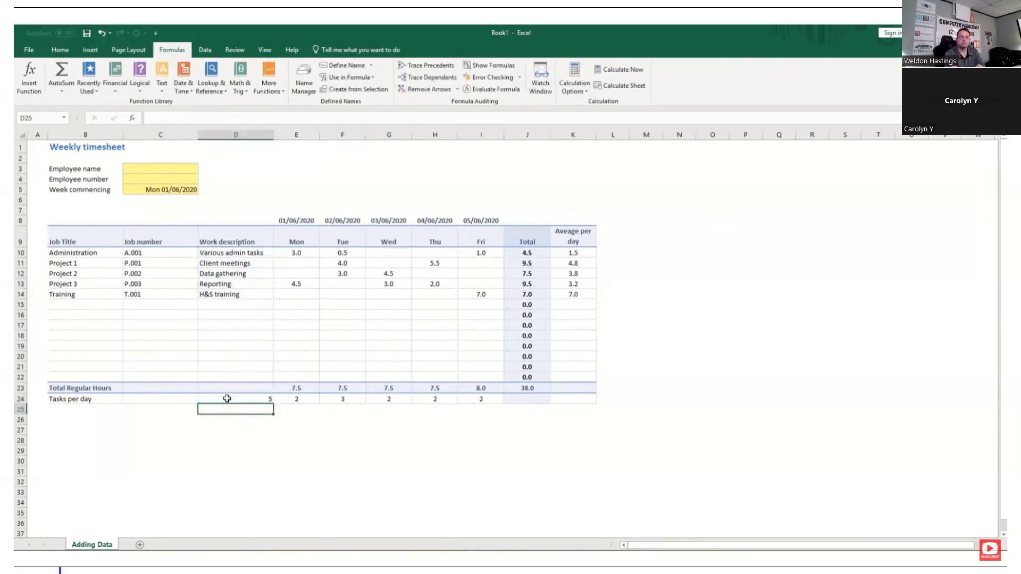
pyautogui.moveTo(227, 399); pyautogui.dragTo(264, 398)
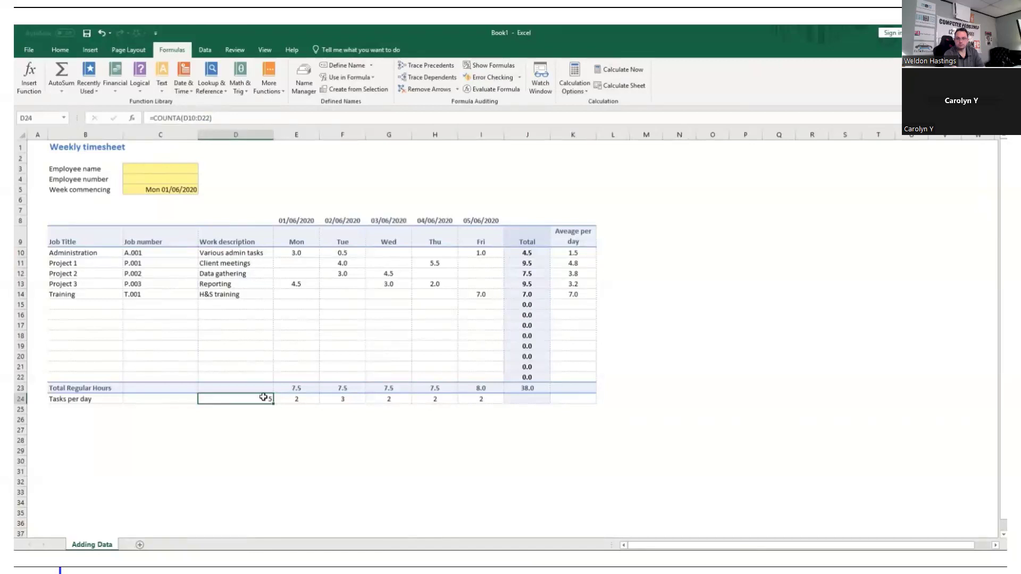
pyautogui.press('Right')
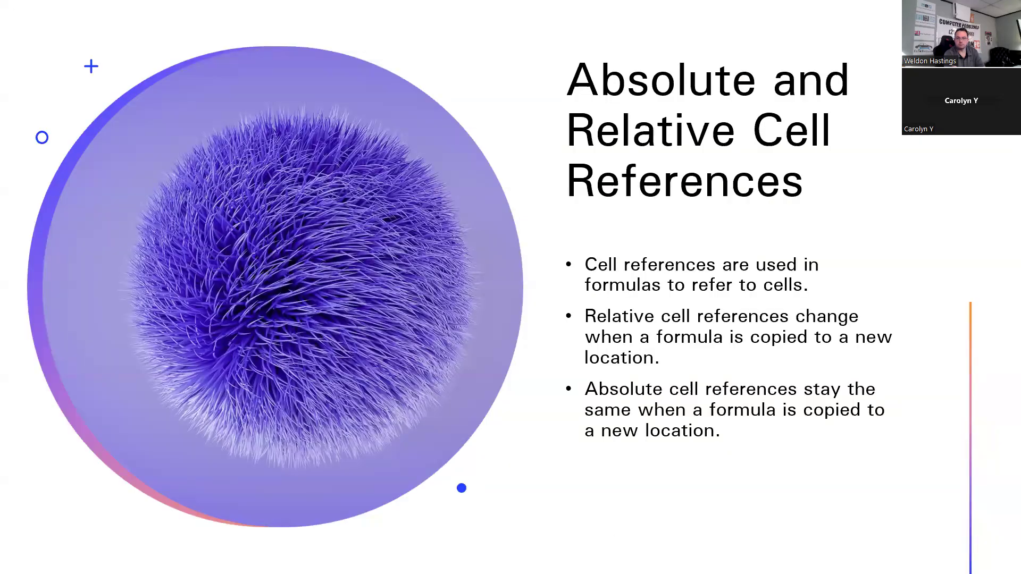